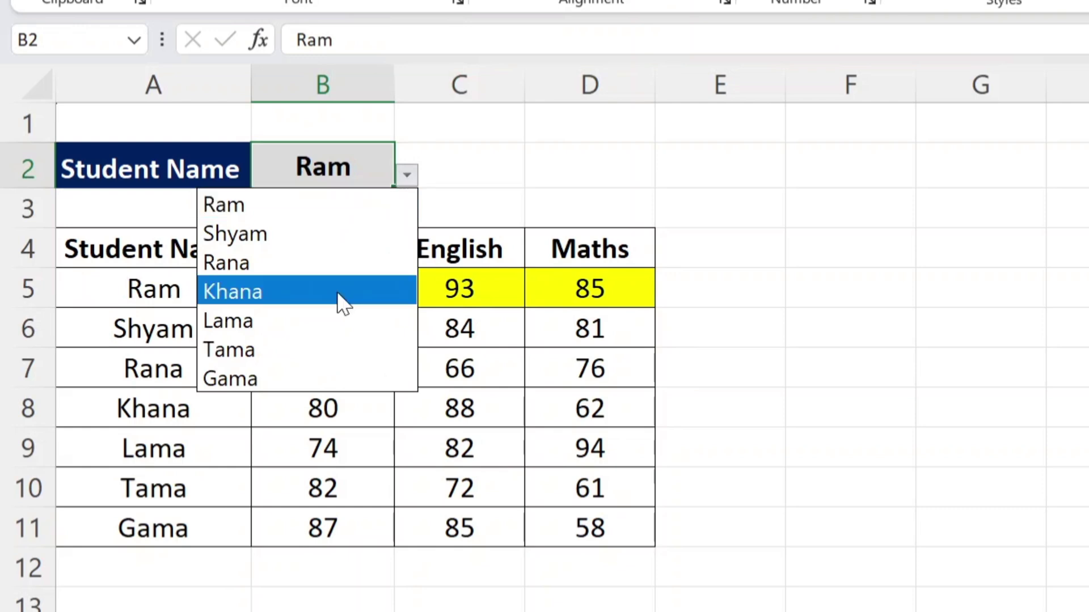
Choose the fifth student in Sheet2's Student Name dropdown and paste the whole sheet into Sheet3 as values only.
left_click(334, 318)
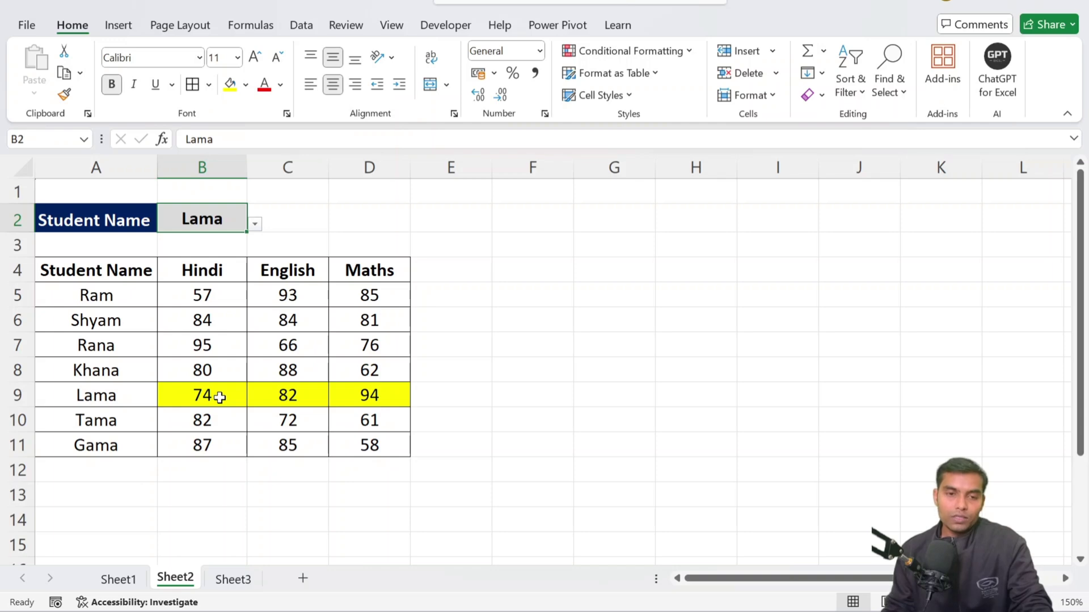
left_click(13, 171)
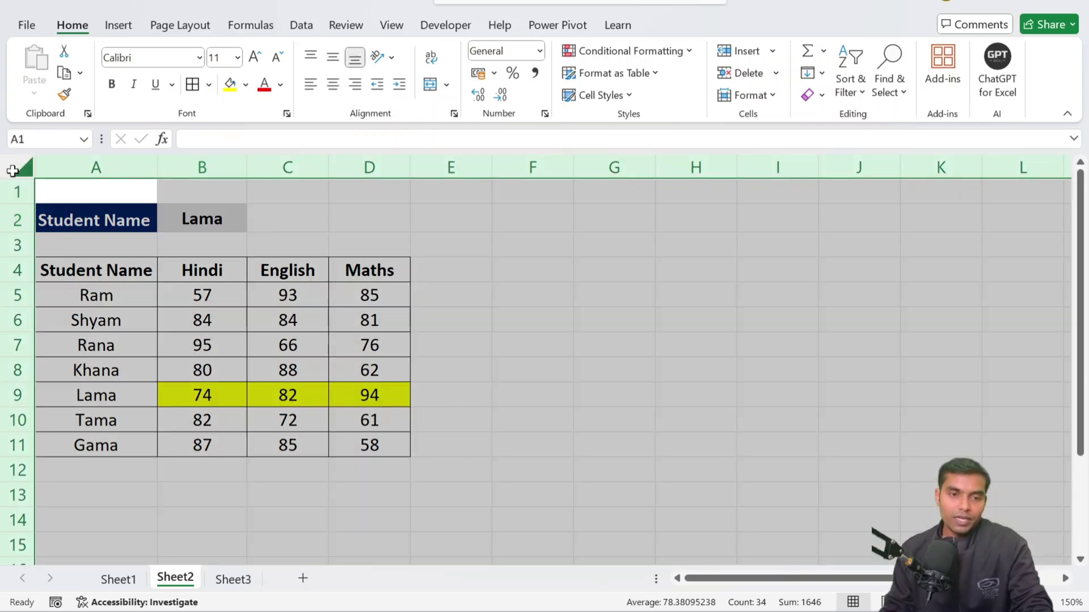
key("ctrl+c")
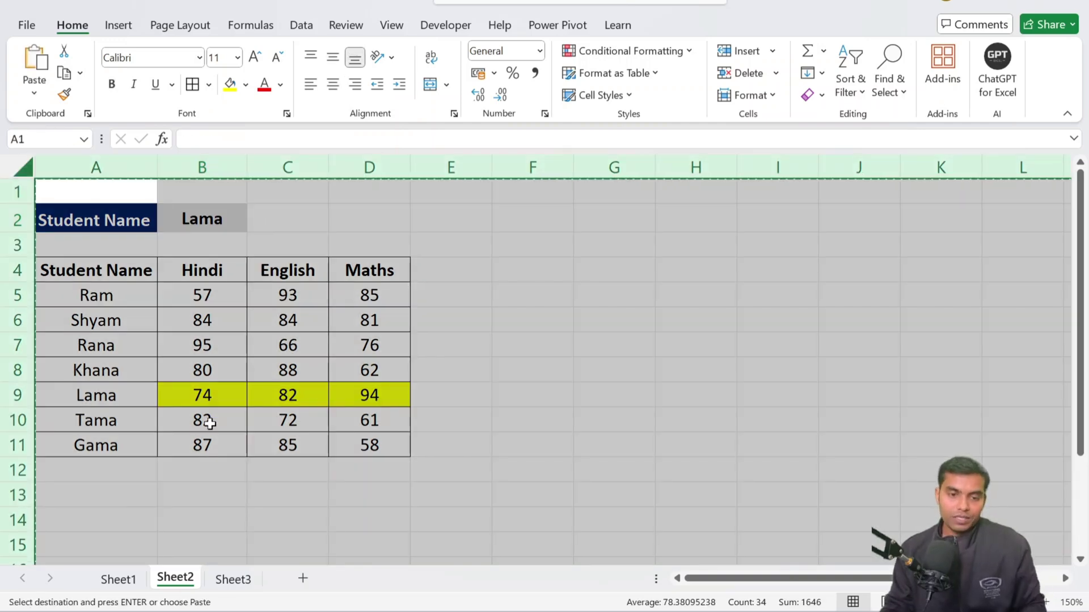
left_click(228, 580)
left_click(20, 167)
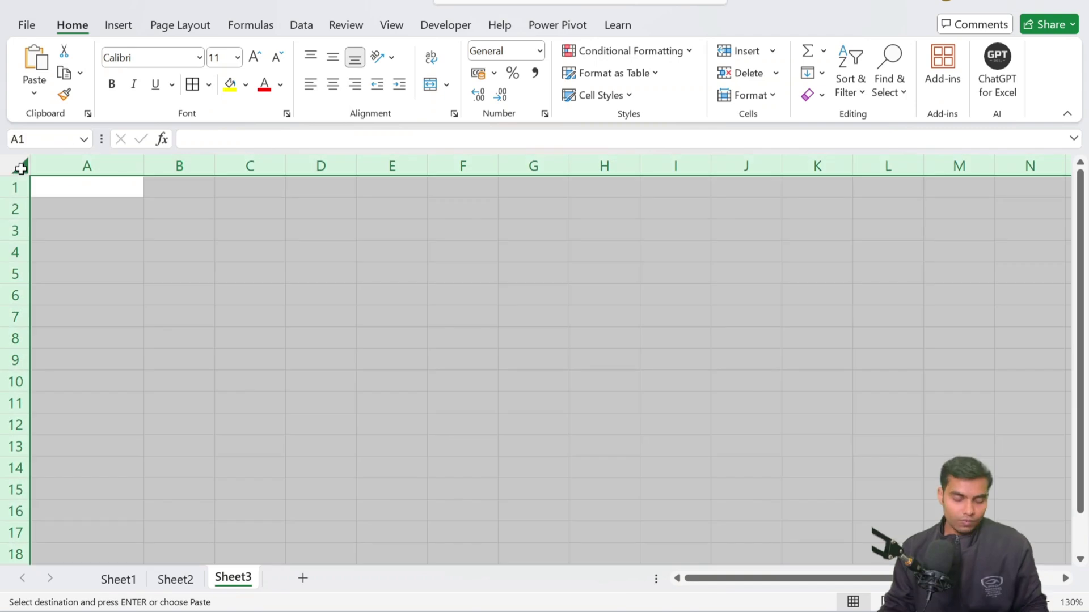
key("ctrl+alt+v")
key("v")
key("Return")
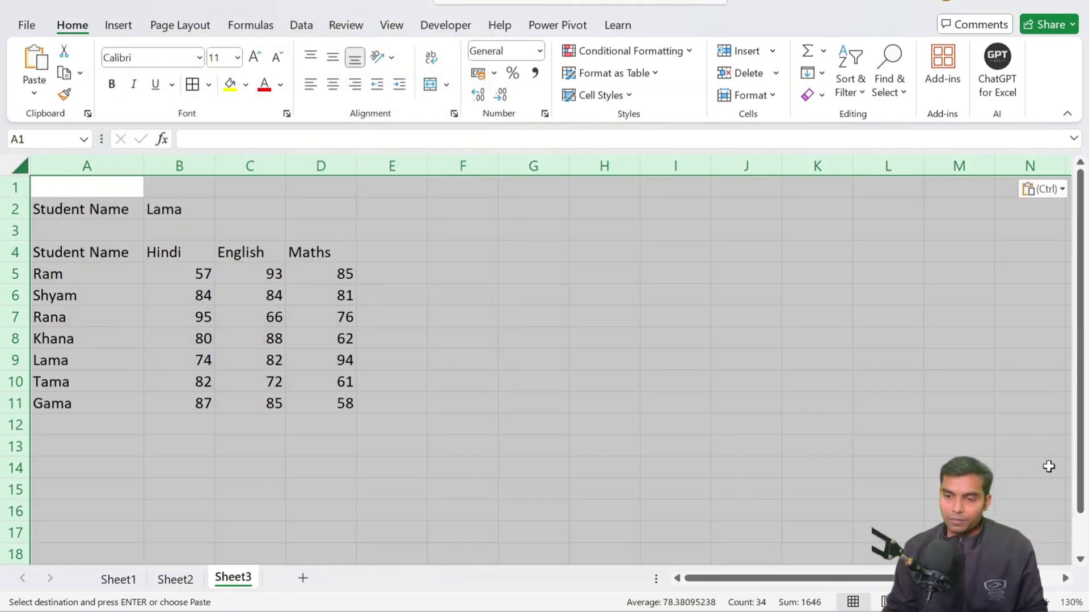
left_click(1048, 603)
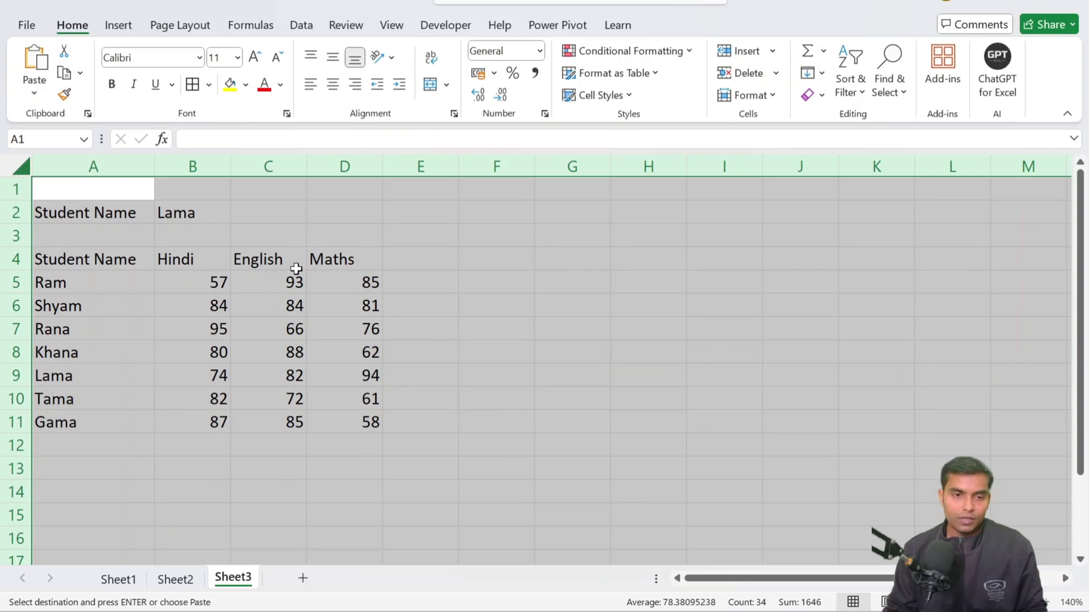
Make the Student Name label in A2 and the table header row A4:D4 bold.
left_click(100, 216)
key("ctrl+b")
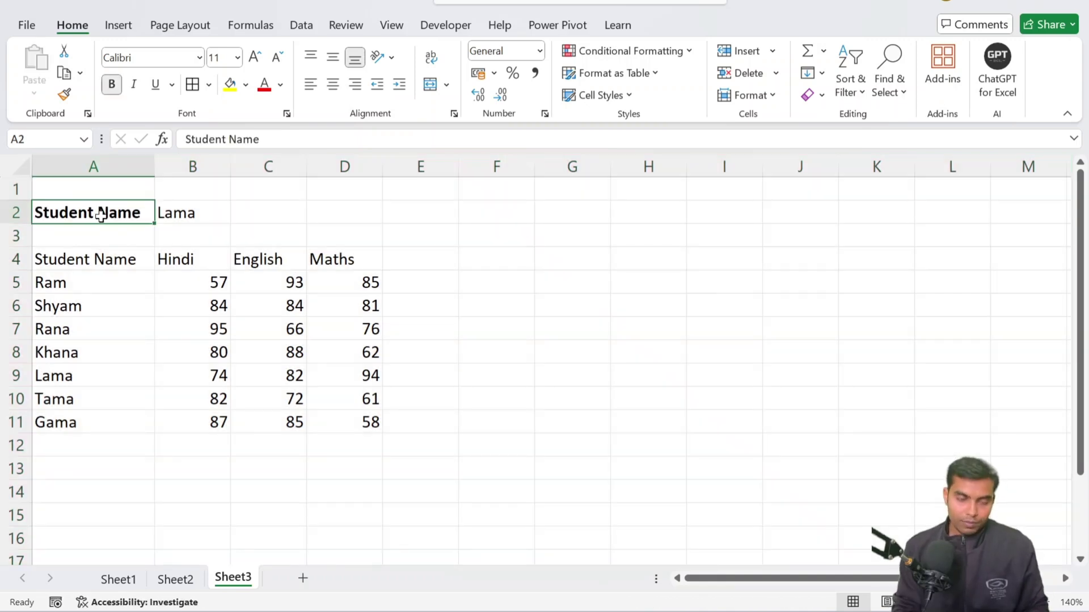
key("Down")
key("Down")
key("ctrl+shift+Right")
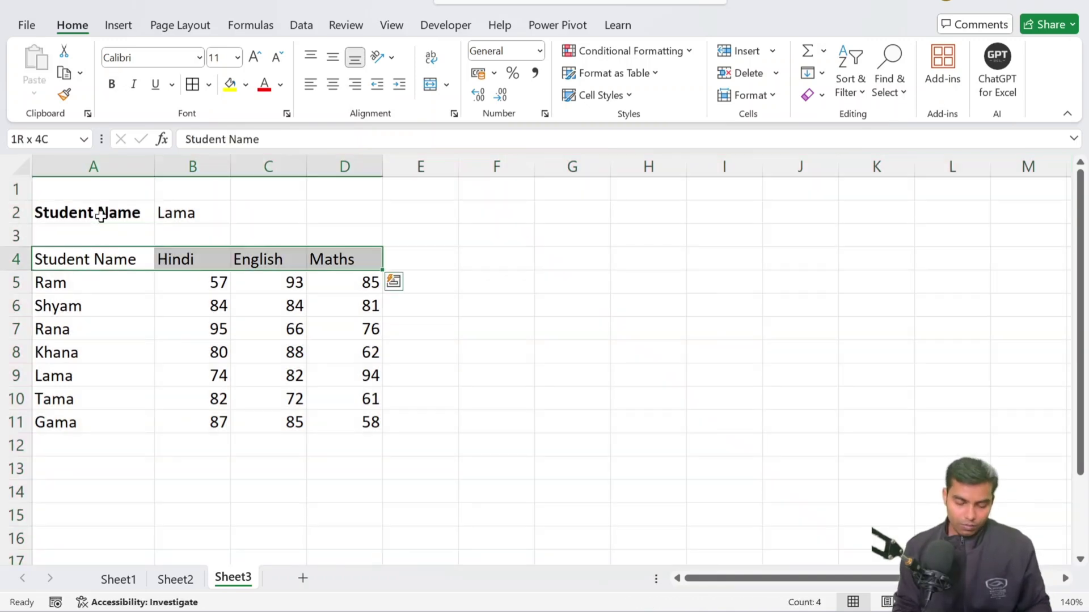
key("ctrl+b")
Centre the contents of the marks table A4:D11 and apply all borders to it.
key("ctrl+shift+Down")
key("alt")
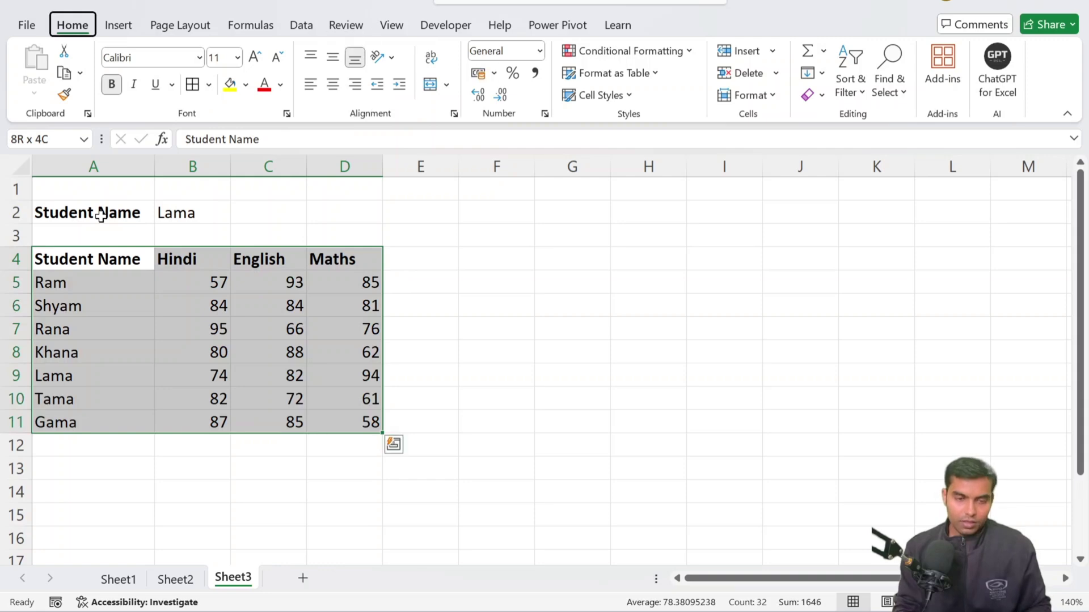
key("h")
key("a")
key("c")
key("alt")
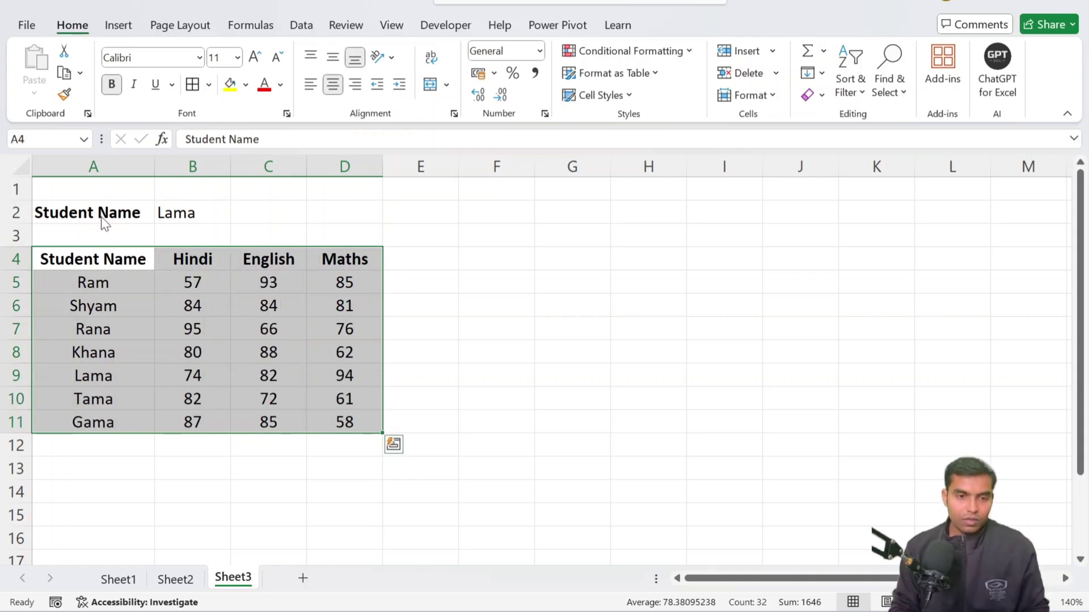
key("h")
key("b")
key("a")
Clear the student name from cell B2 and keep that cell selected.
key("Up")
key("Right")
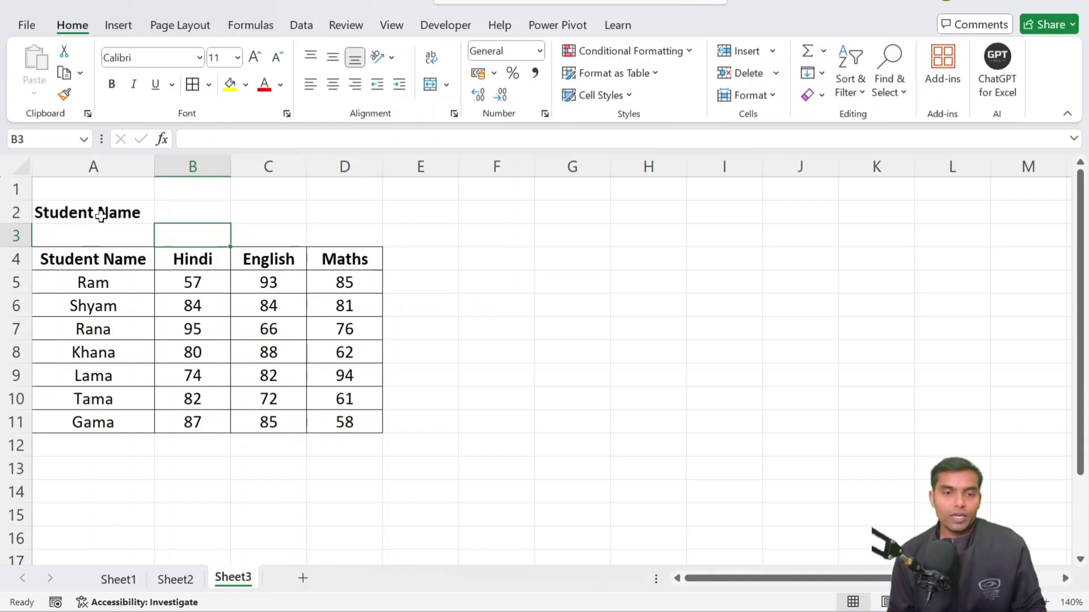
key("Up")
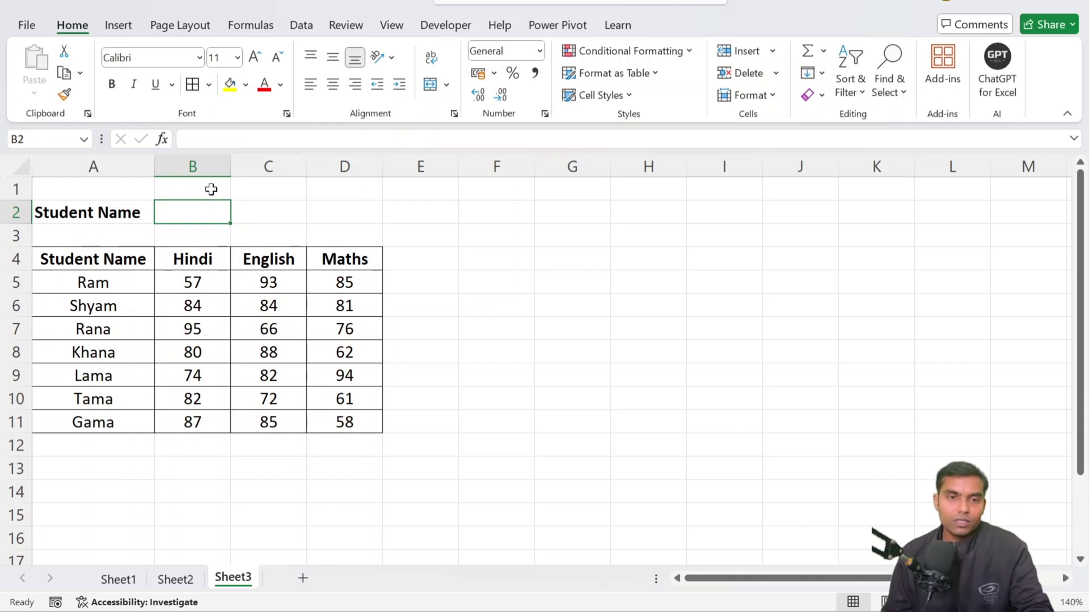
Add data validation to cell B2 that allows a List with the source =$A$5:$A$11.
left_click(297, 28)
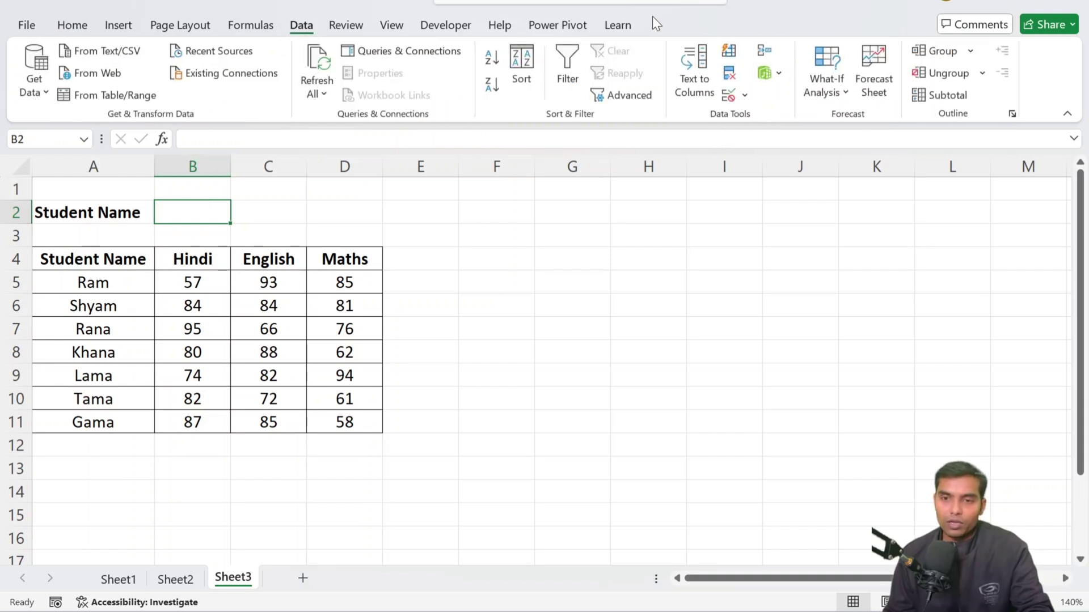
left_click(743, 96)
left_click(751, 116)
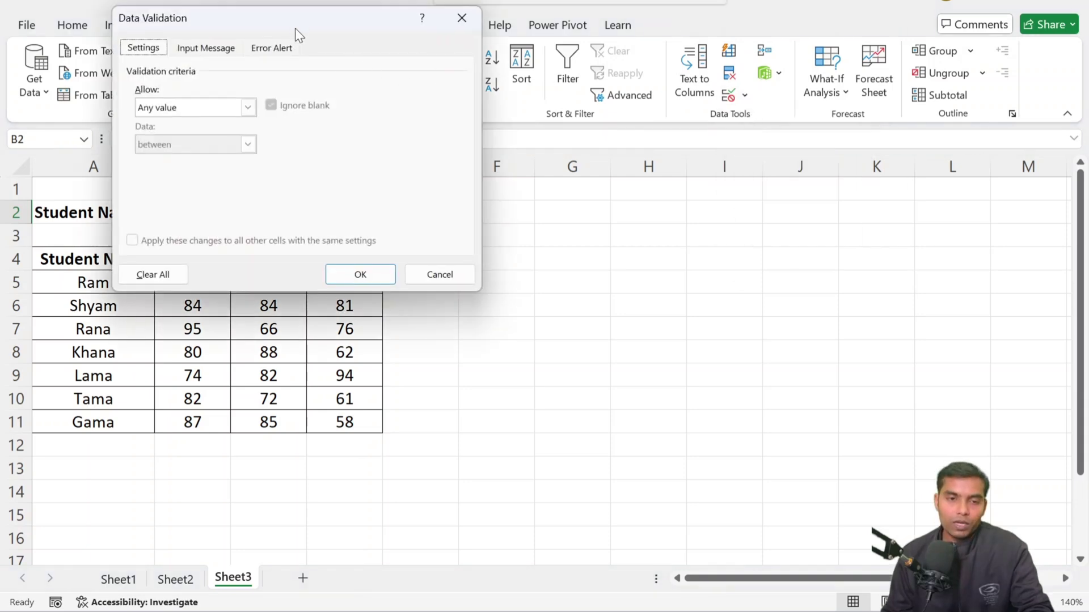
left_click_drag(295, 28, 298, 49)
left_click(185, 123)
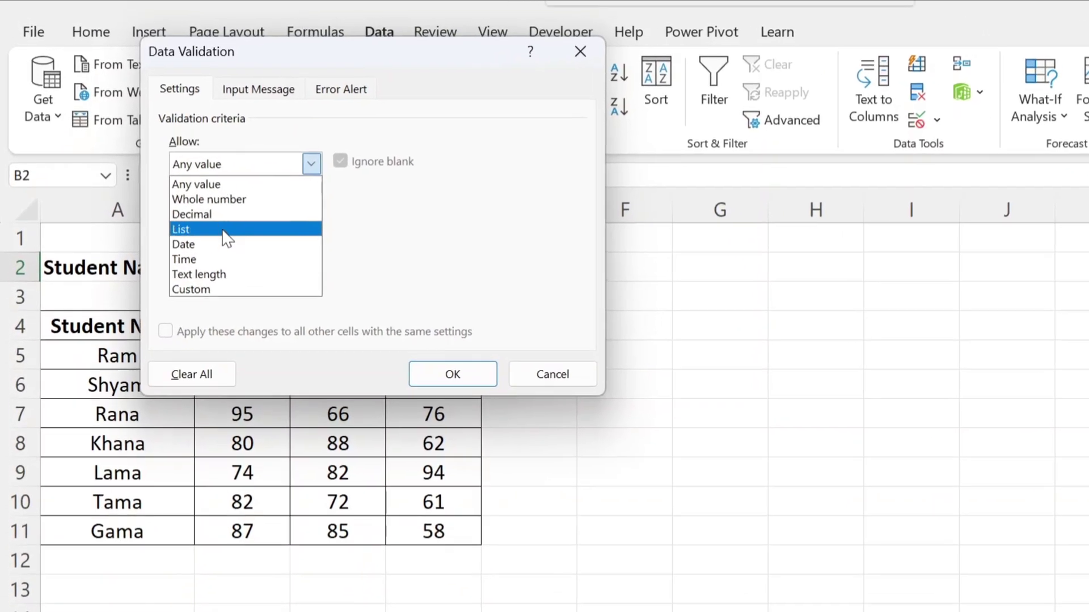
left_click(221, 224)
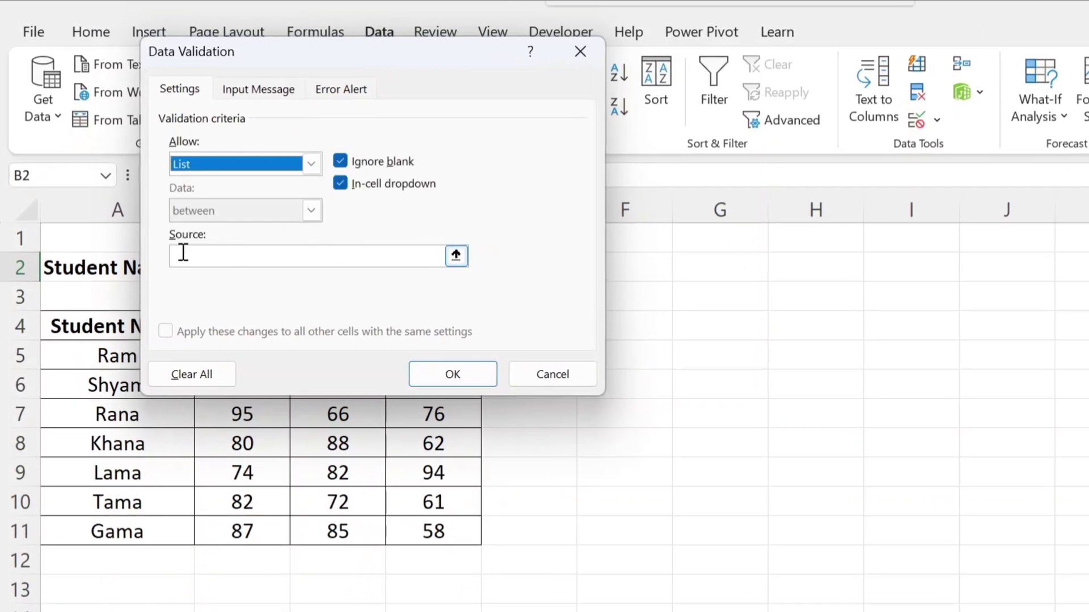
left_click(459, 257)
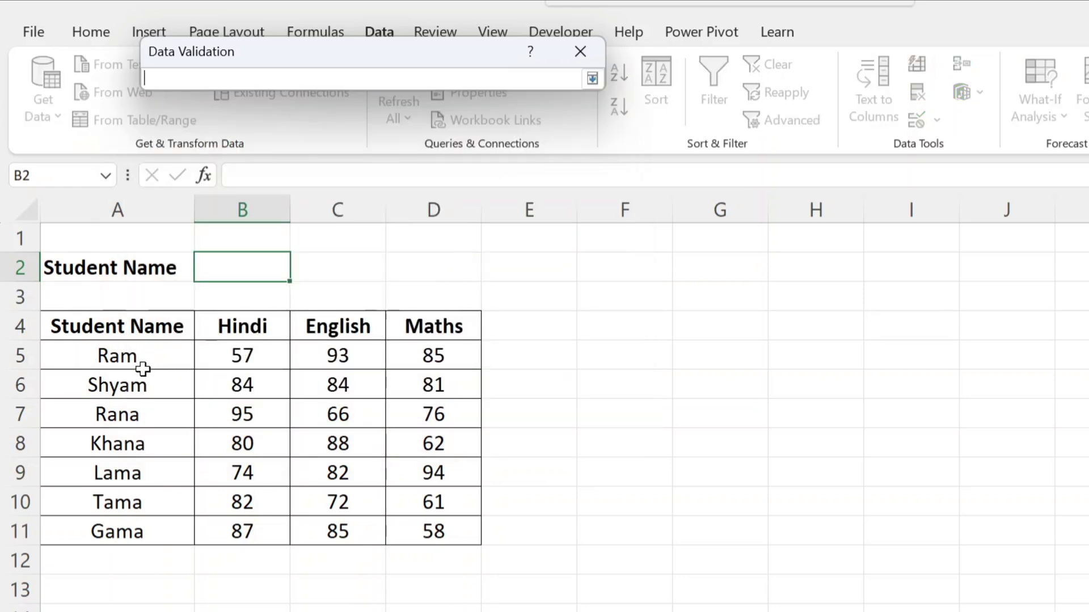
left_click_drag(126, 356, 119, 528)
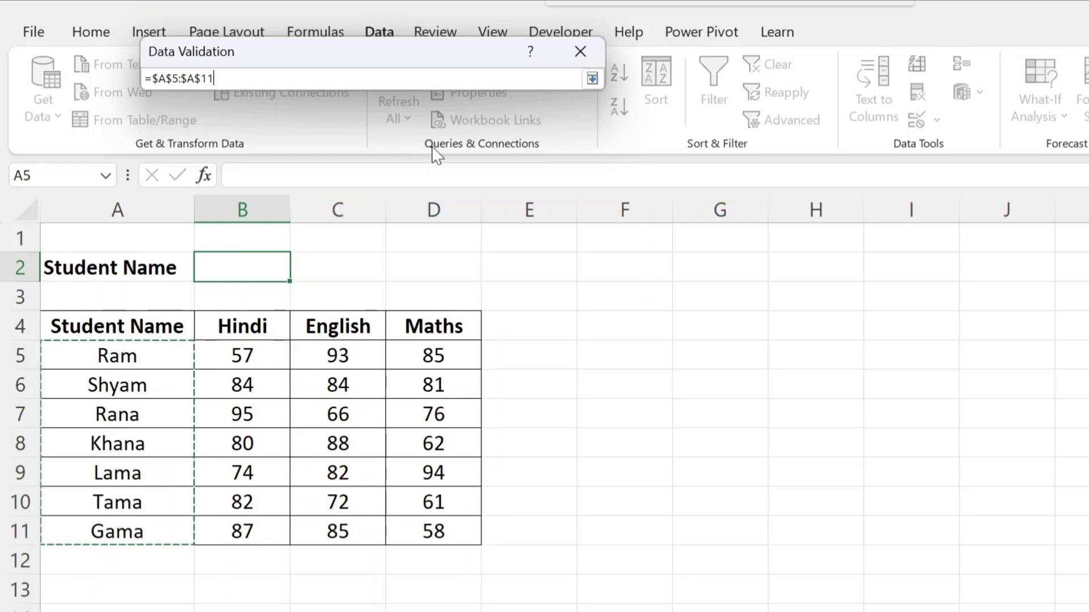
left_click(592, 78)
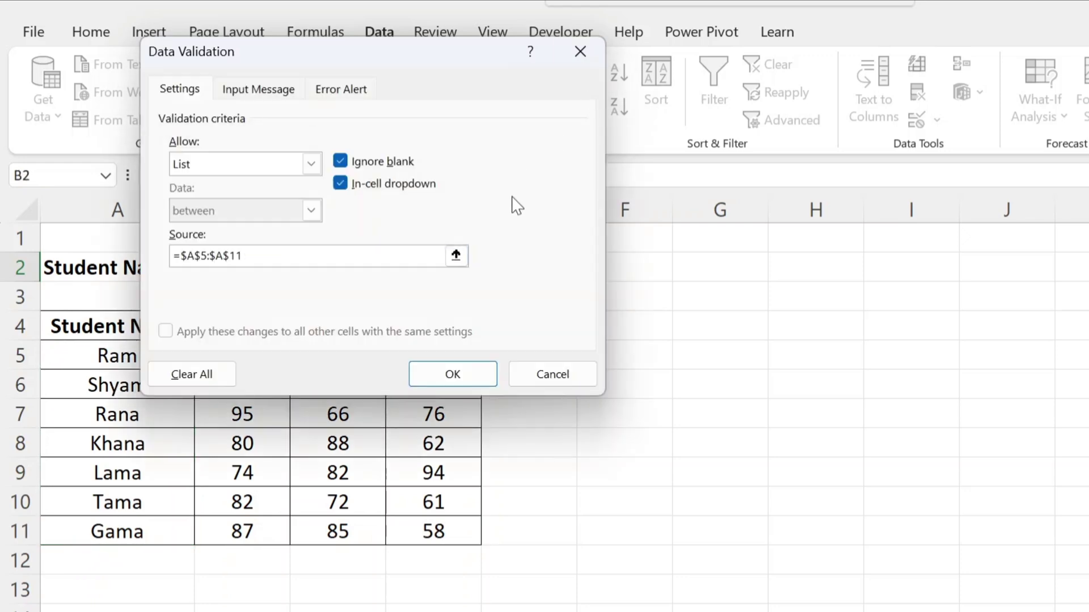
left_click(468, 383)
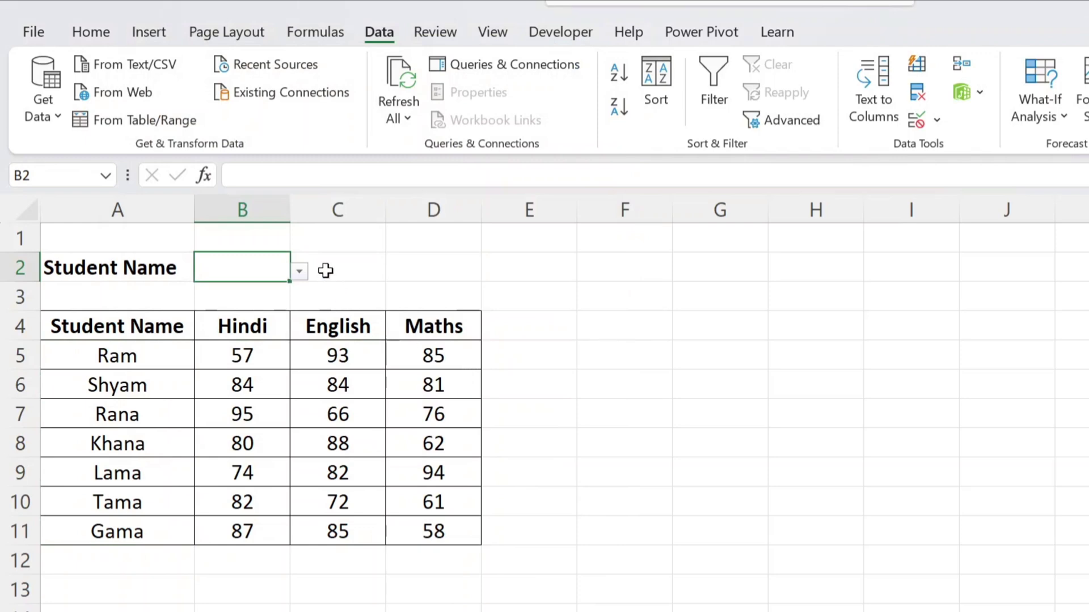
Test the dropdown in B2 by choosing the first, second and third students in turn.
left_click(299, 272)
left_click(262, 295)
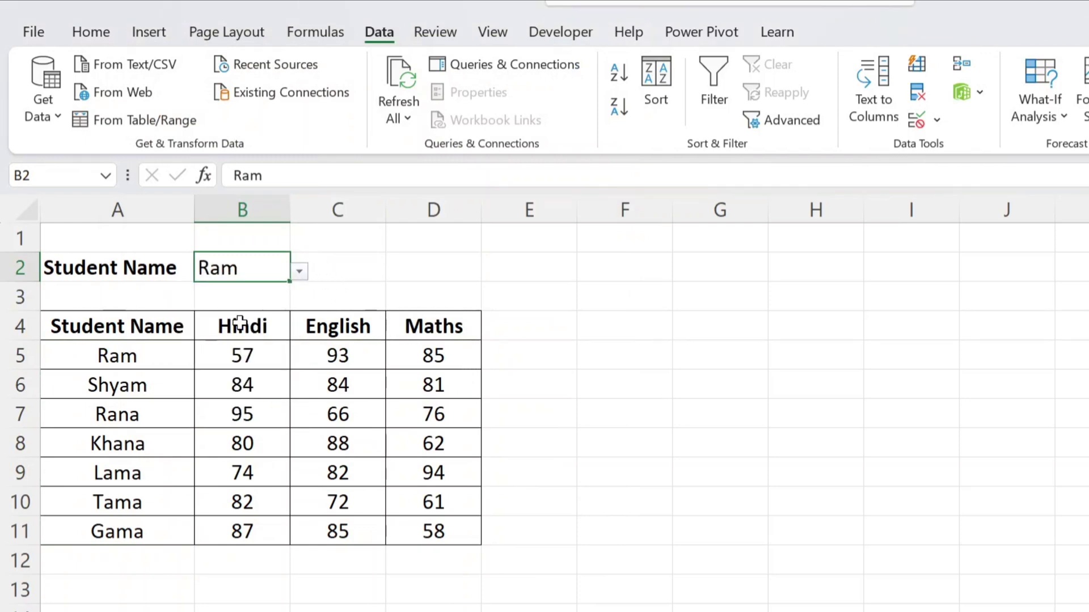
left_click(299, 271)
left_click(248, 317)
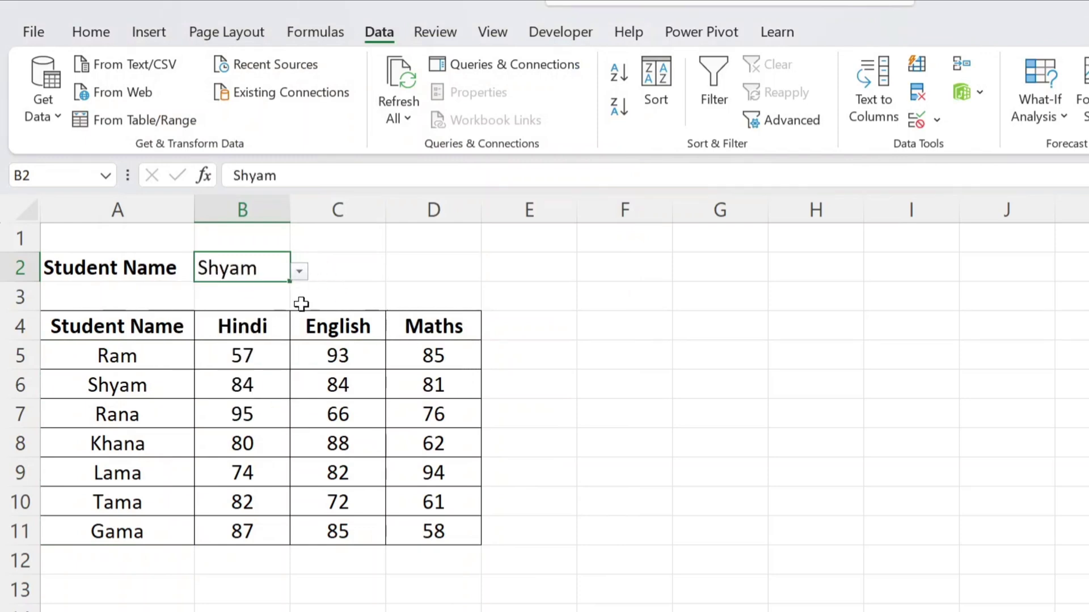
left_click(299, 271)
left_click(228, 338)
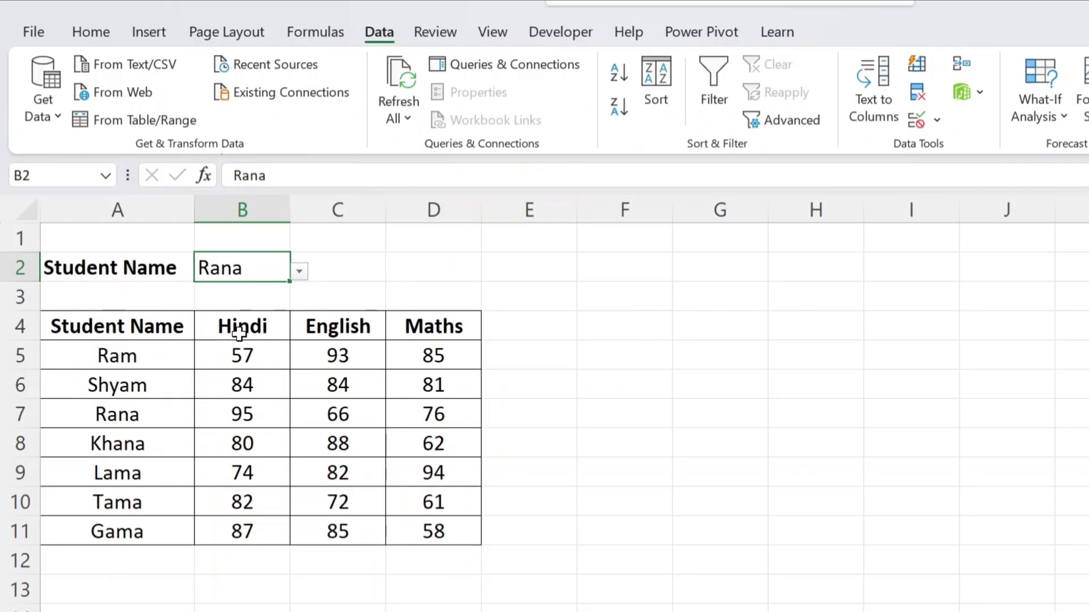
Start a new conditional formatting rule for B4:D11 that uses a formula to determine which cells to format.
left_click_drag(237, 327, 422, 524)
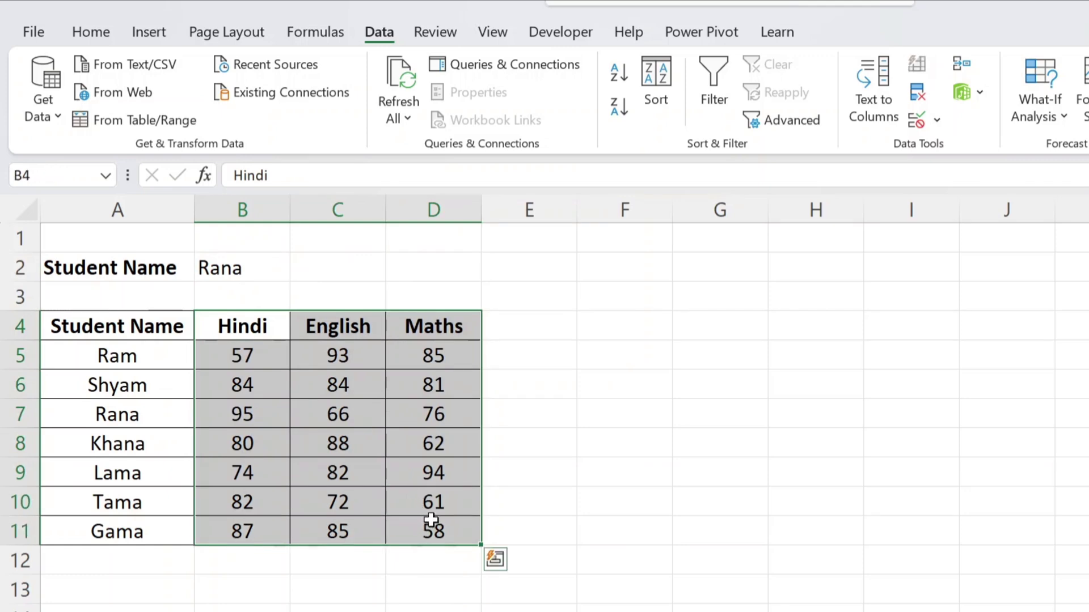
left_click(88, 32)
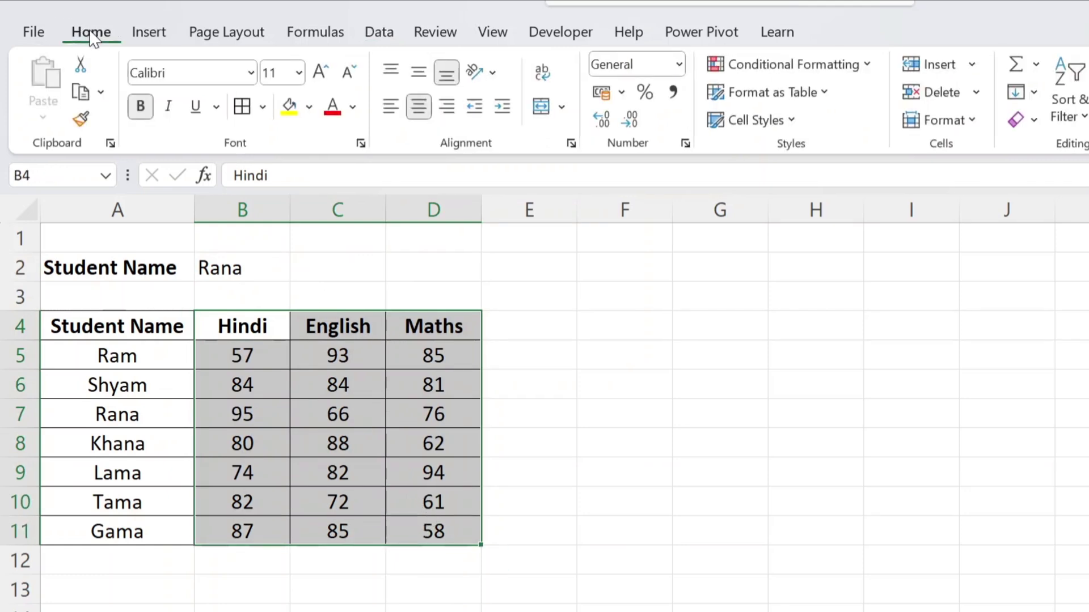
left_click(747, 65)
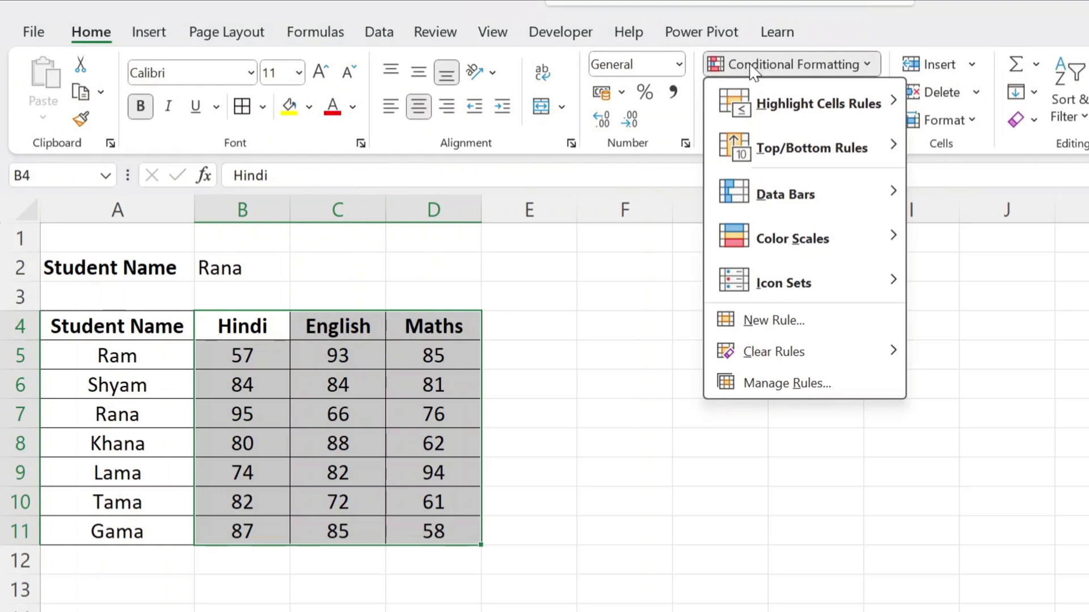
left_click(763, 321)
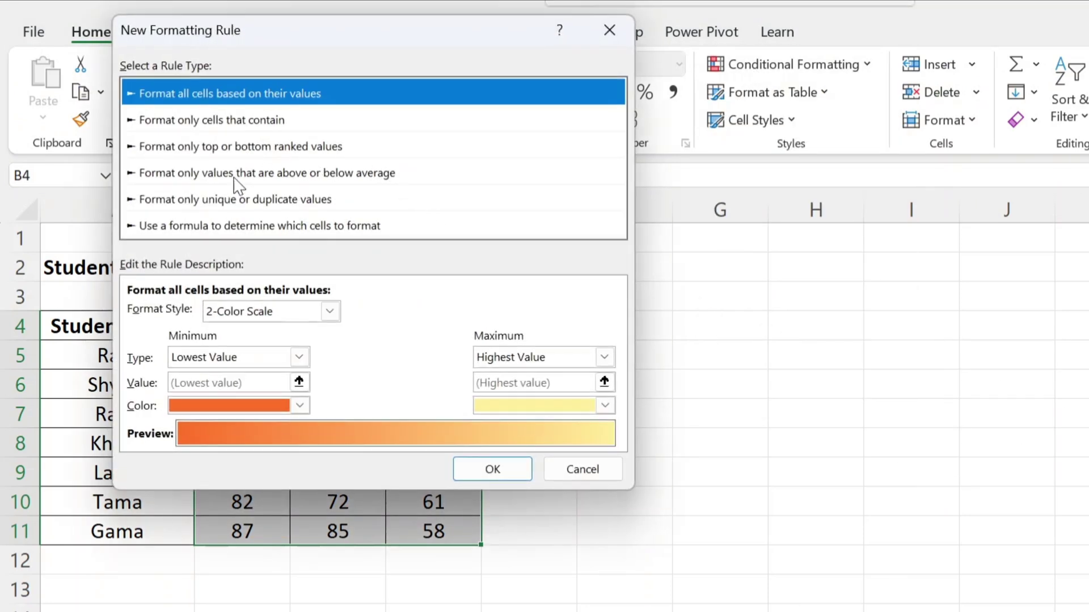
left_click(209, 226)
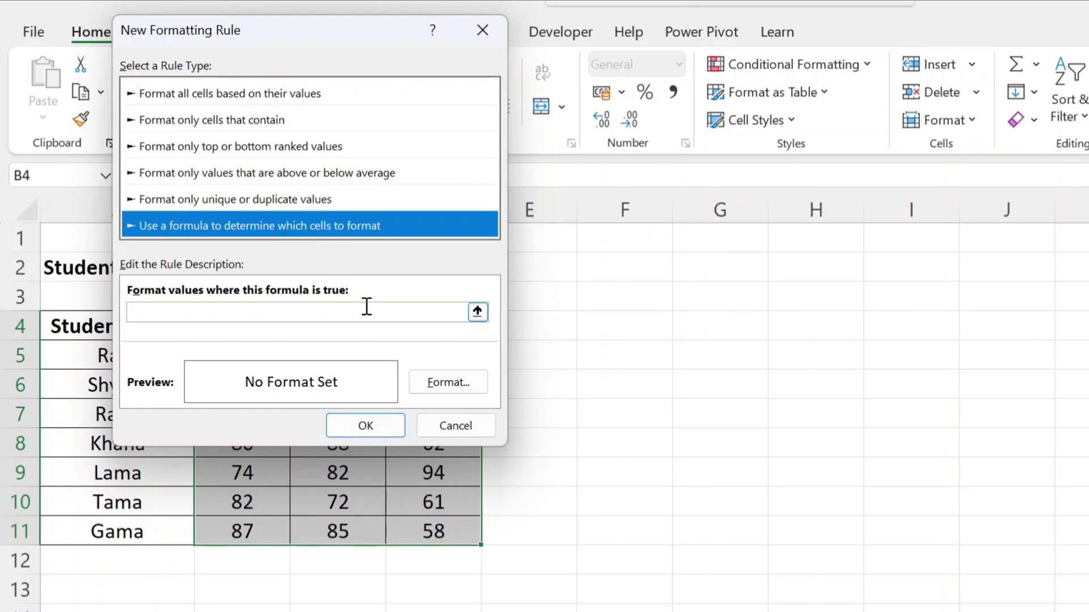
Set the formatting rule's formula to =$A4=$B$2, comparing each row's student name with the dropdown cell.
left_click(474, 316)
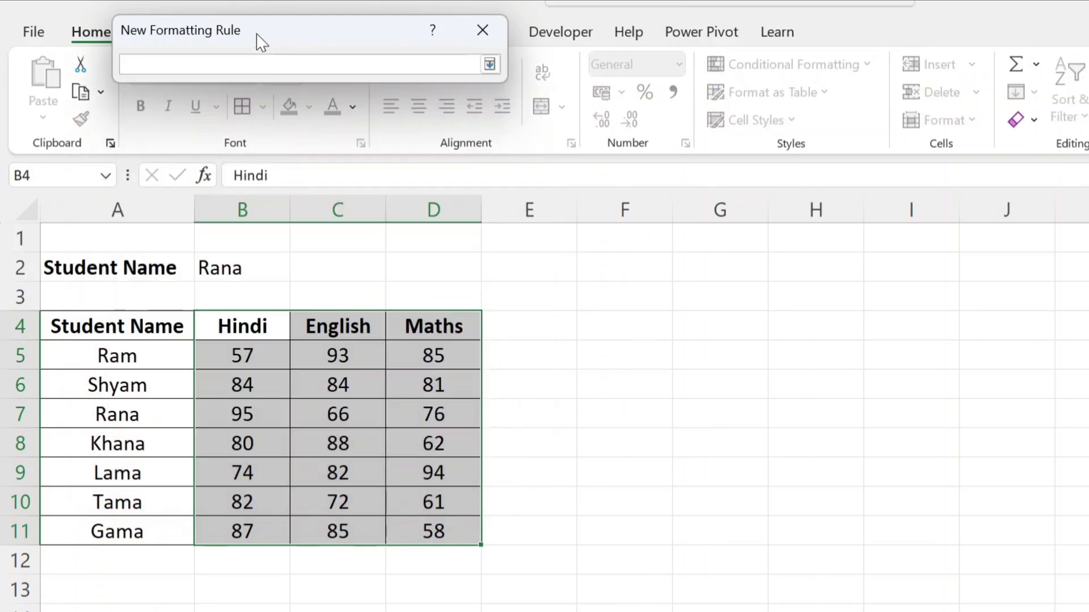
left_click_drag(262, 43, 340, 43)
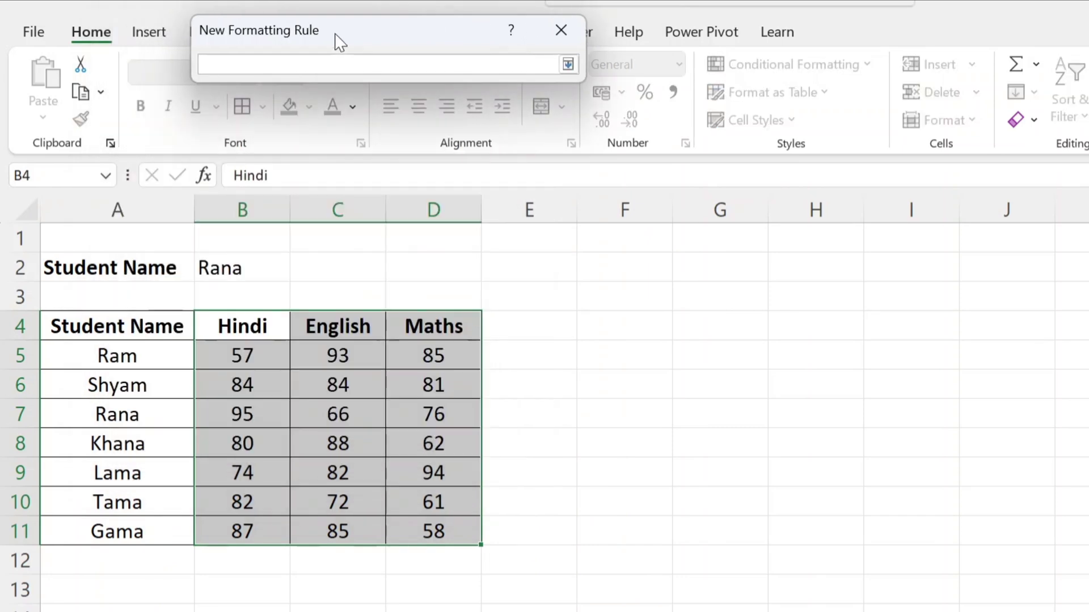
left_click(136, 313)
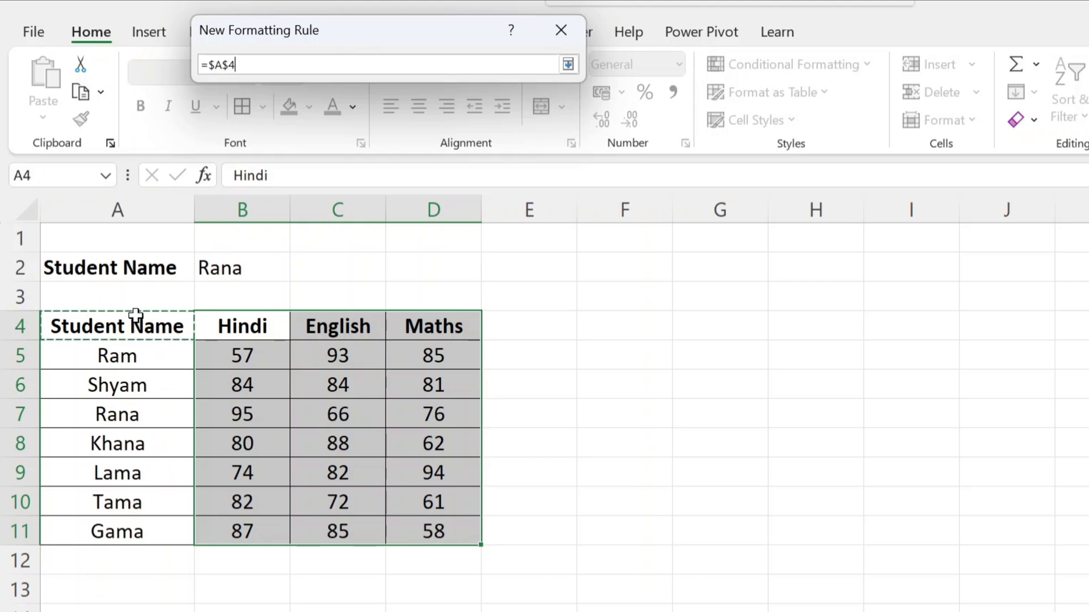
key("BackSpace")
key("BackSpace")
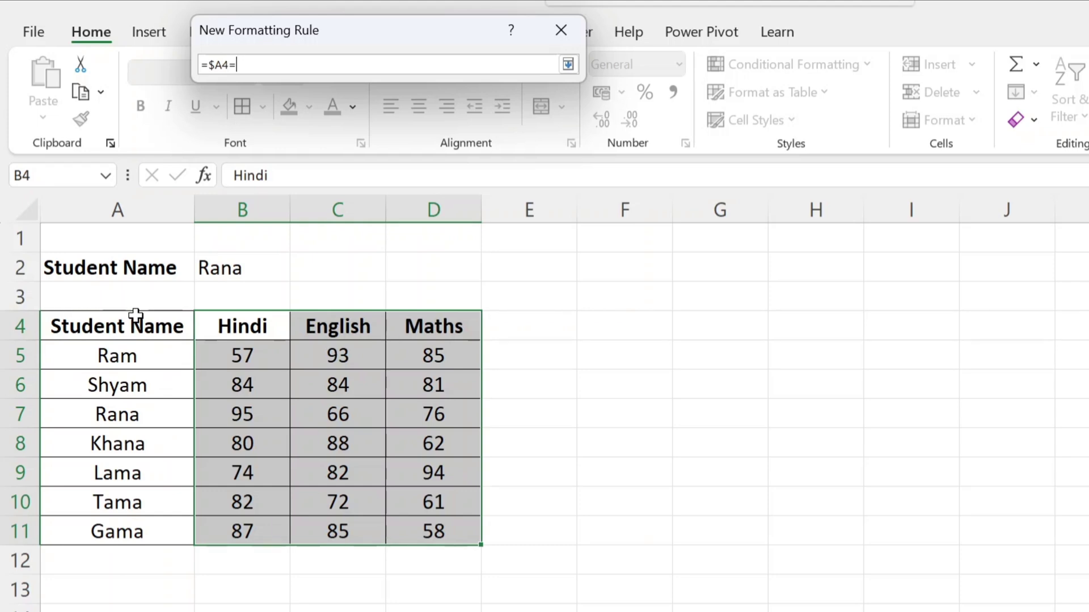
left_click(224, 269)
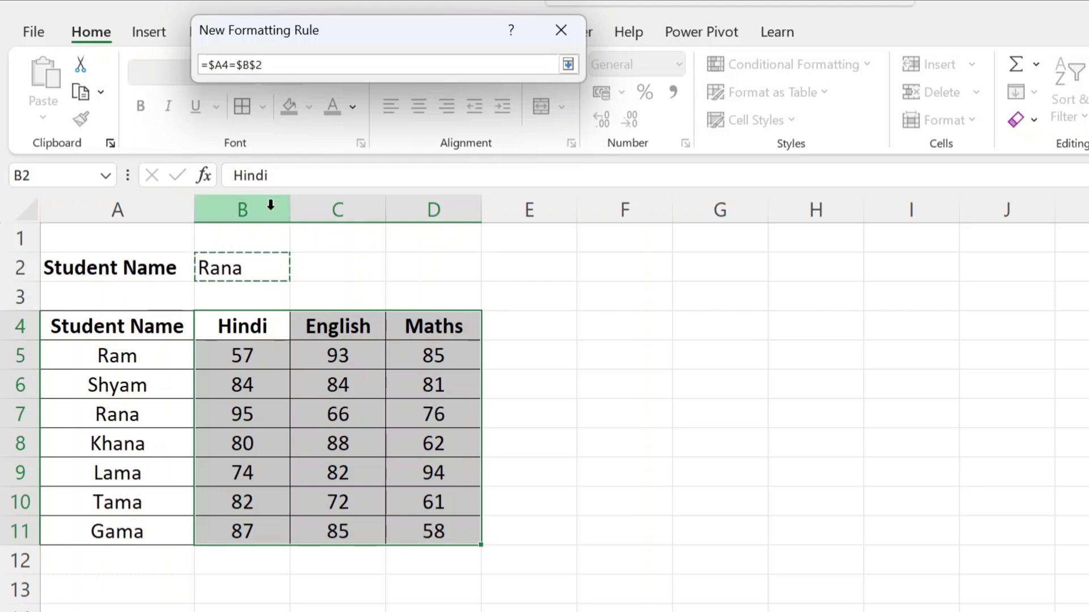
left_click(567, 65)
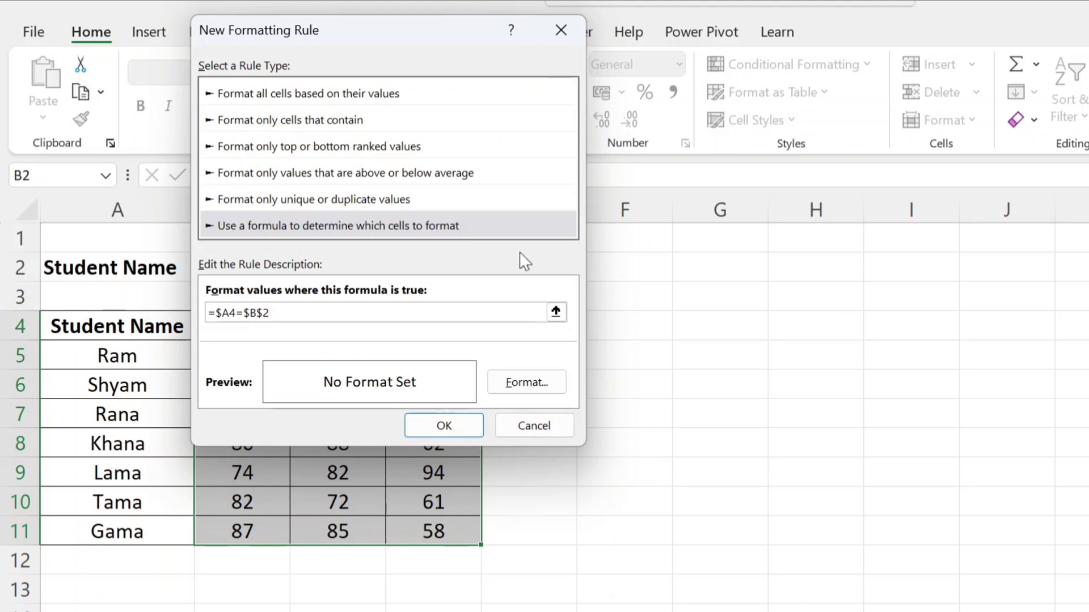
Give the formatting rule a yellow background fill and apply the rule to the marks table.
left_click(536, 392)
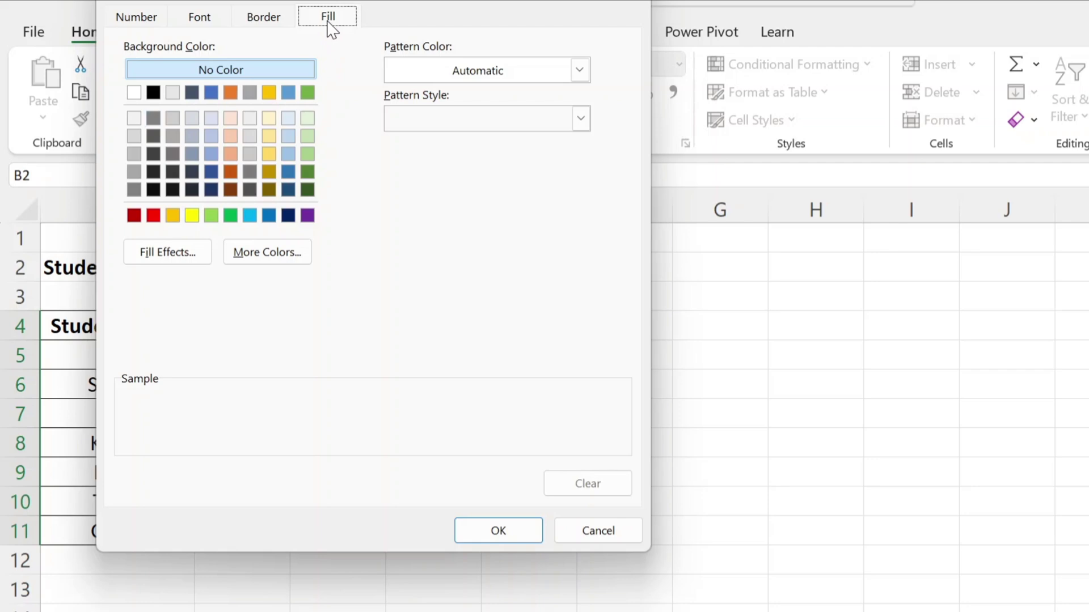
left_click(192, 216)
left_click(464, 528)
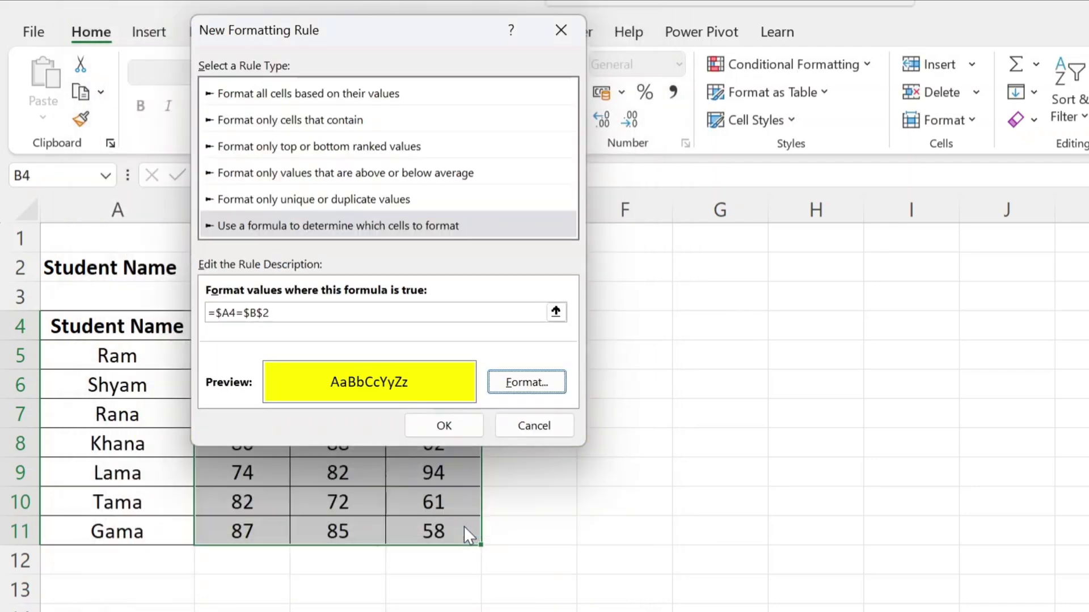
left_click(437, 425)
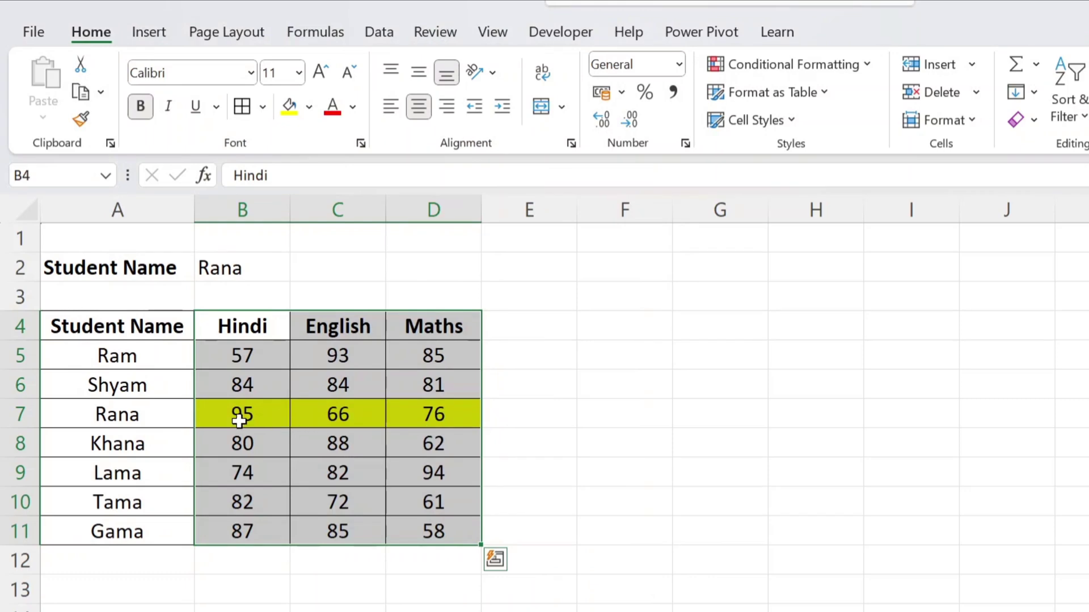
Fill the dropdown cell B2 with a light blue-gray theme color.
left_click(241, 415)
left_click(241, 260)
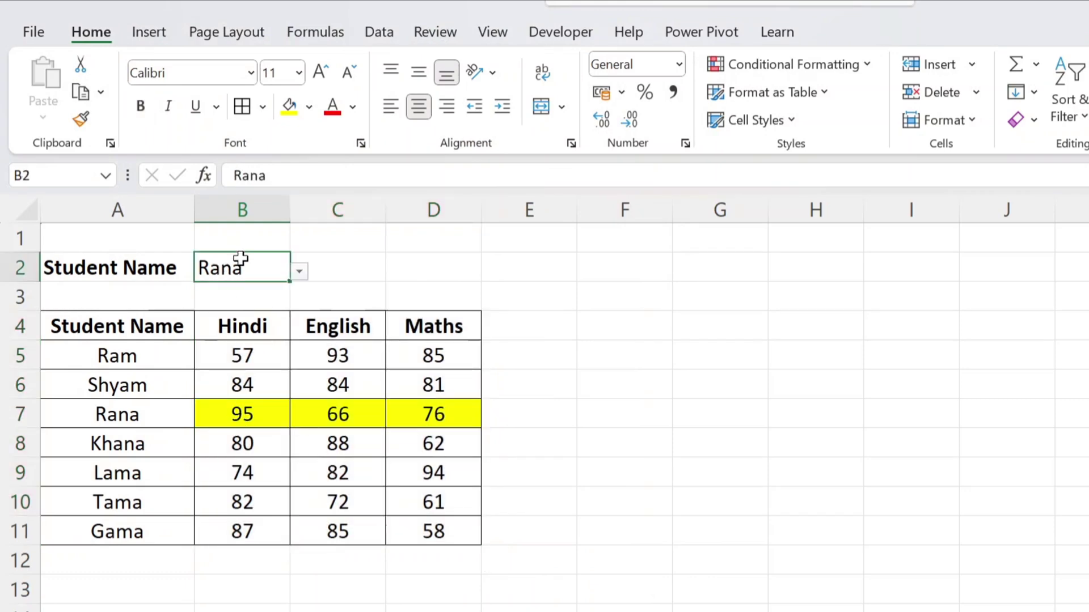
left_click(309, 107)
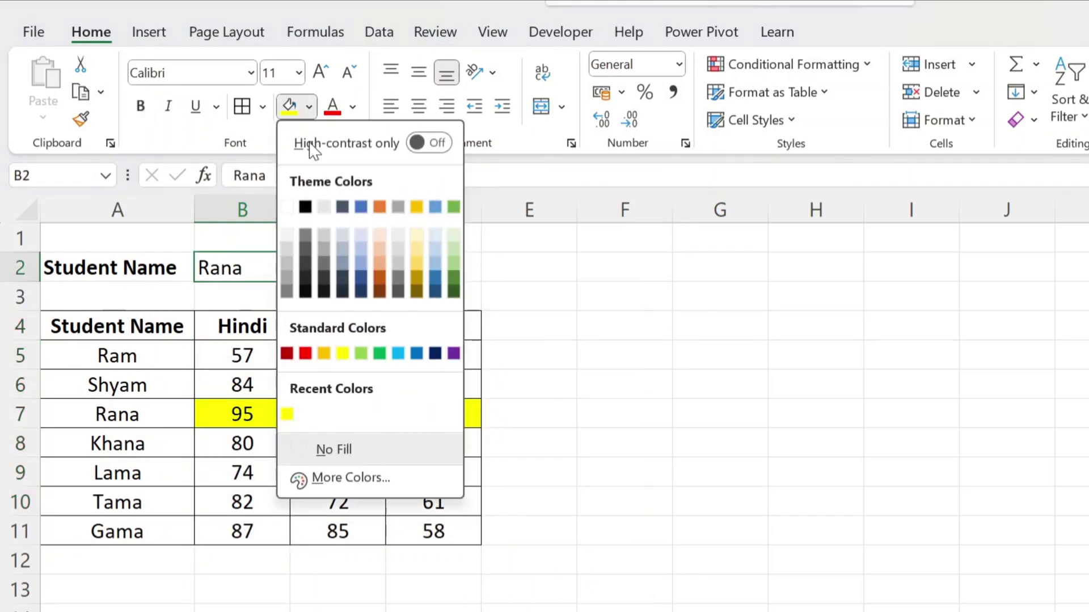
left_click(347, 245)
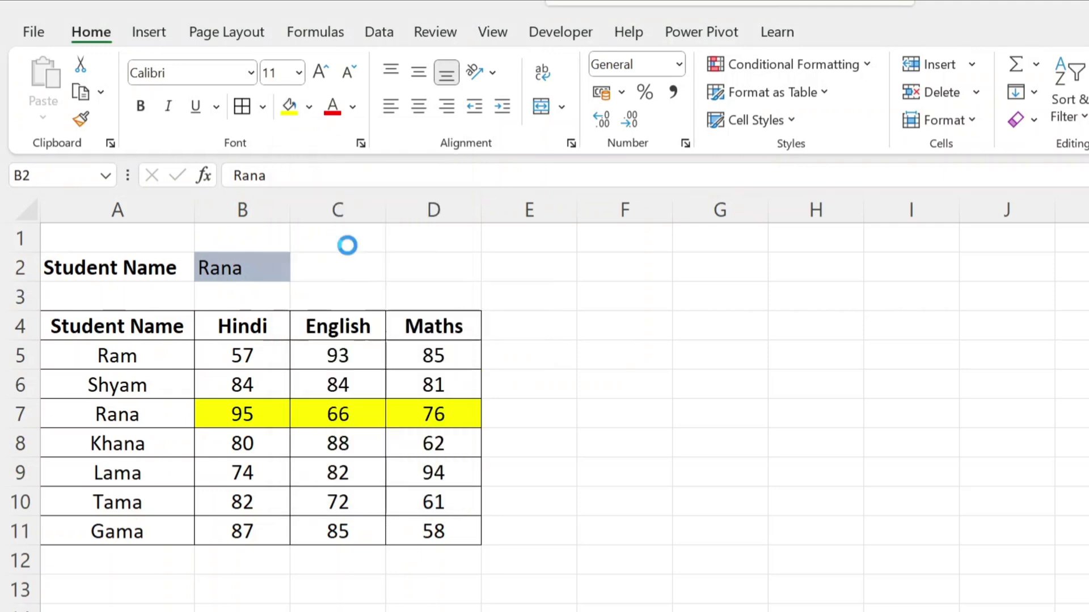
Format the Student Name label in A2 with a dark blue fill and white font.
left_click(124, 268)
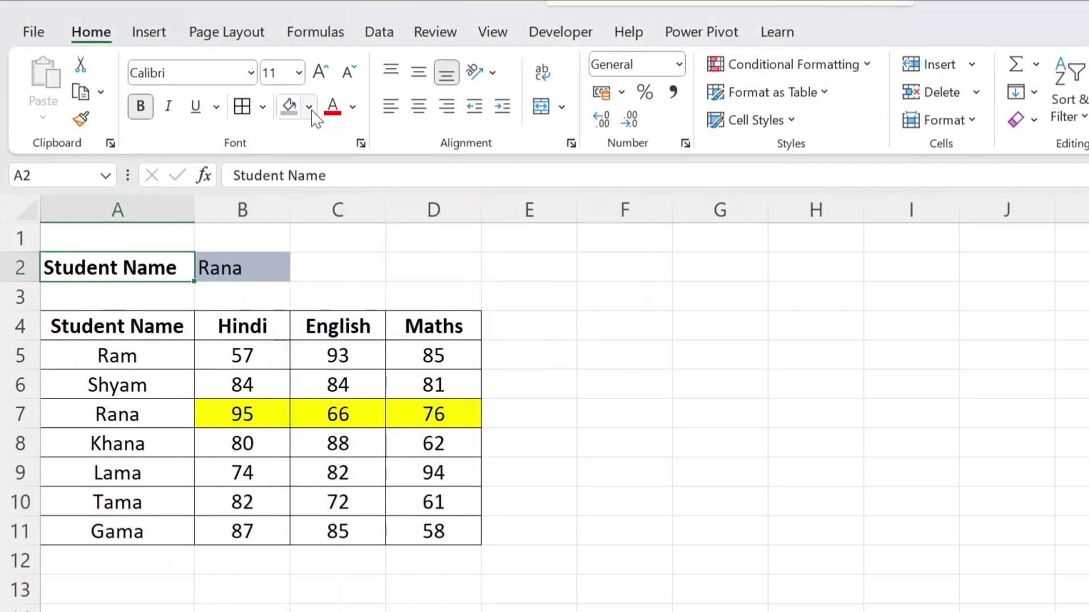
left_click(309, 107)
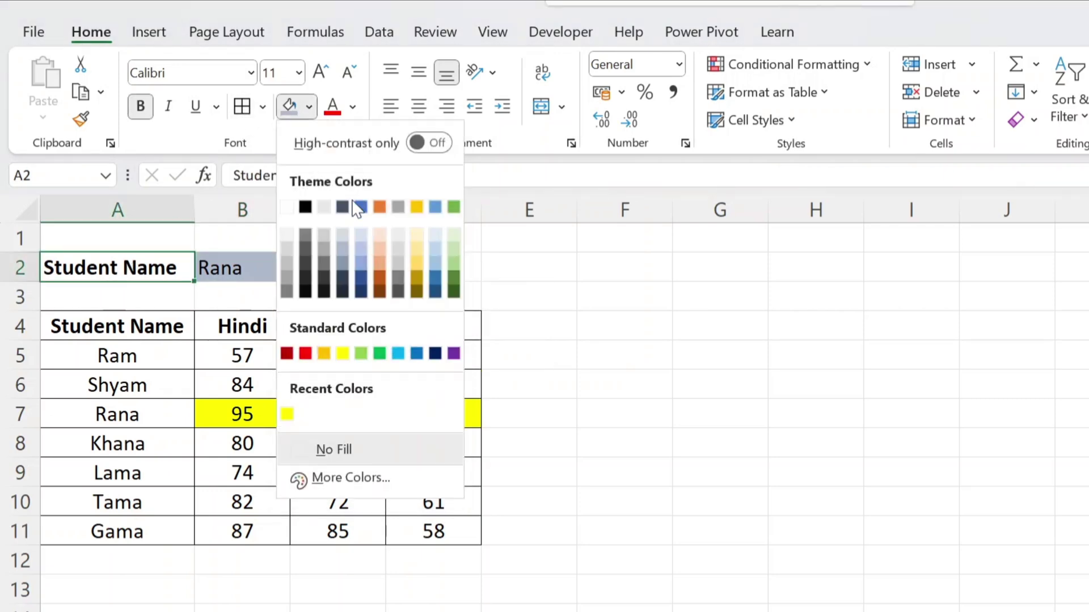
left_click(436, 354)
left_click(352, 107)
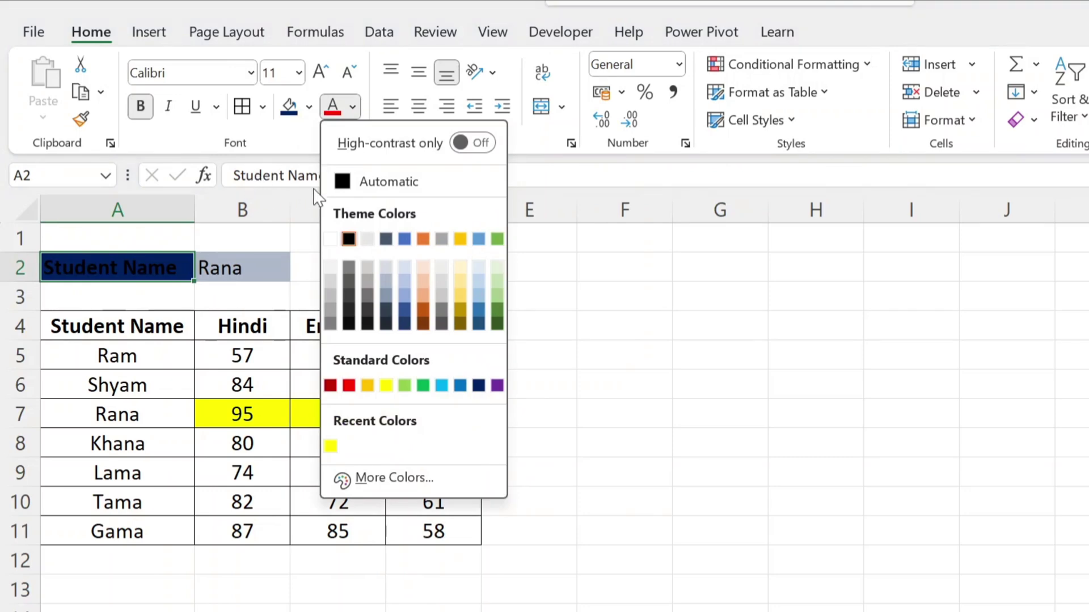
left_click(330, 240)
Test the highlighting by choosing the first and sixth students in turn from the dropdown in B2.
left_click(260, 272)
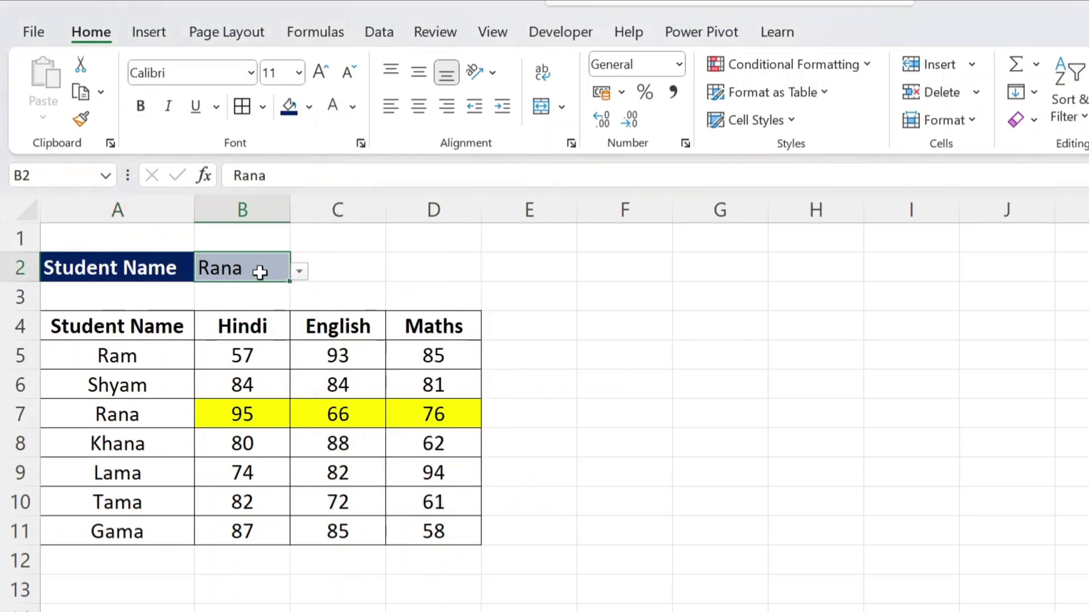
left_click(299, 272)
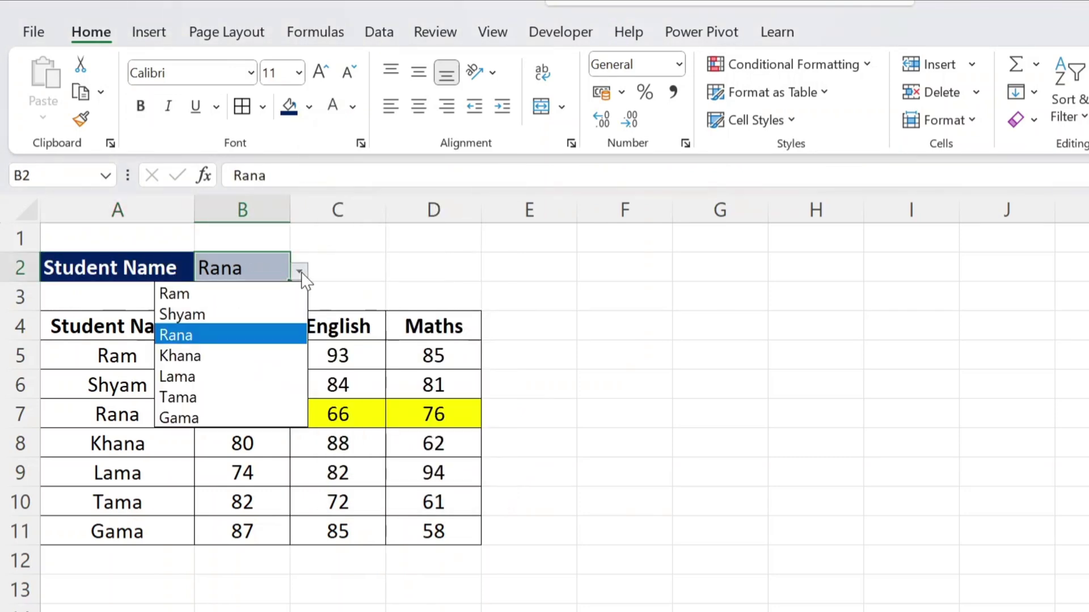
left_click(228, 294)
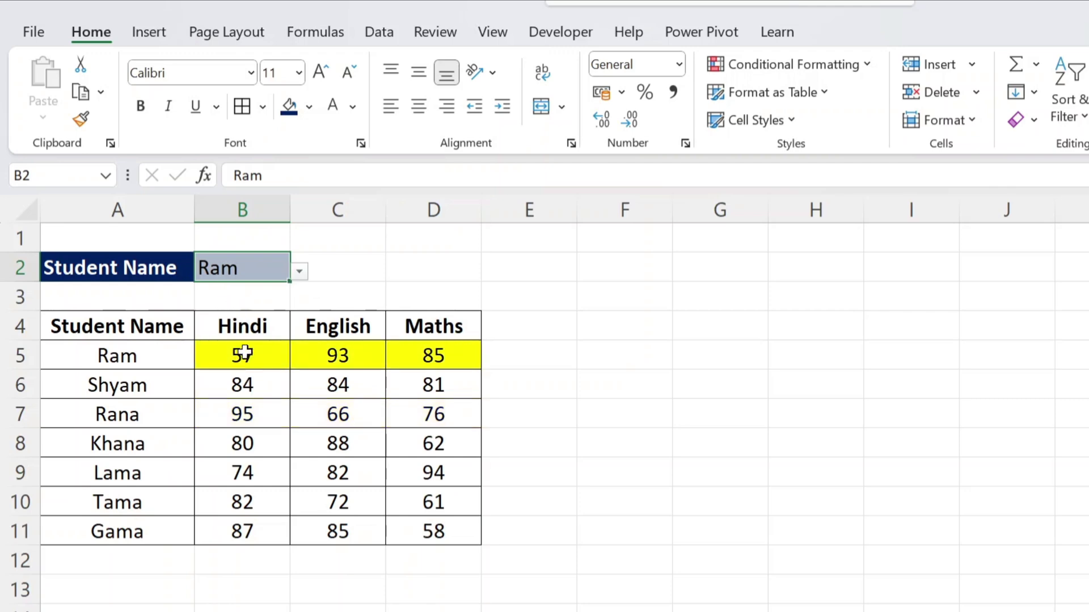
left_click(300, 272)
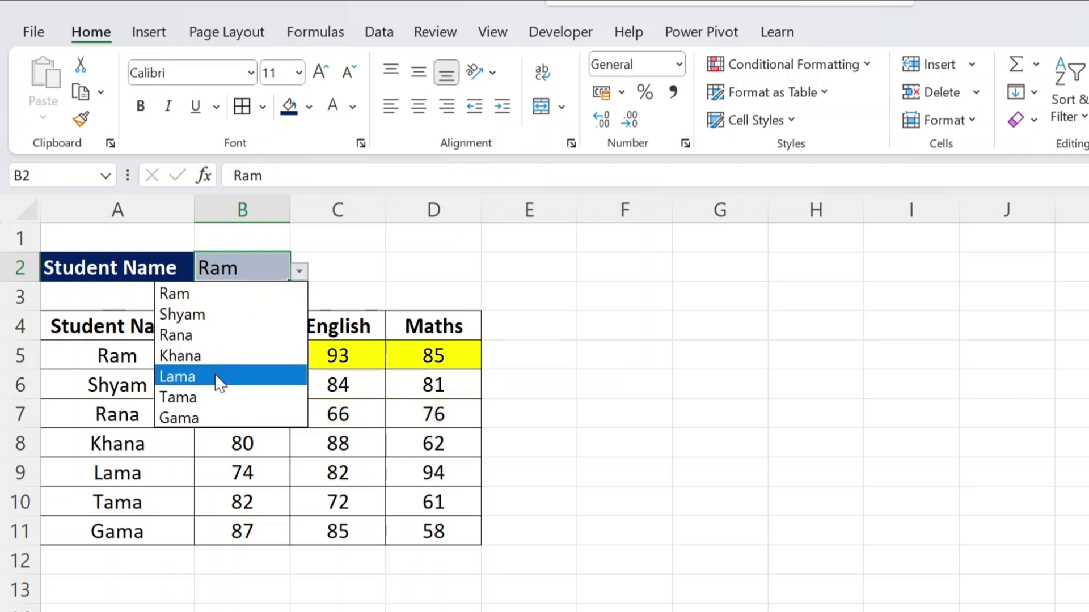
left_click(216, 396)
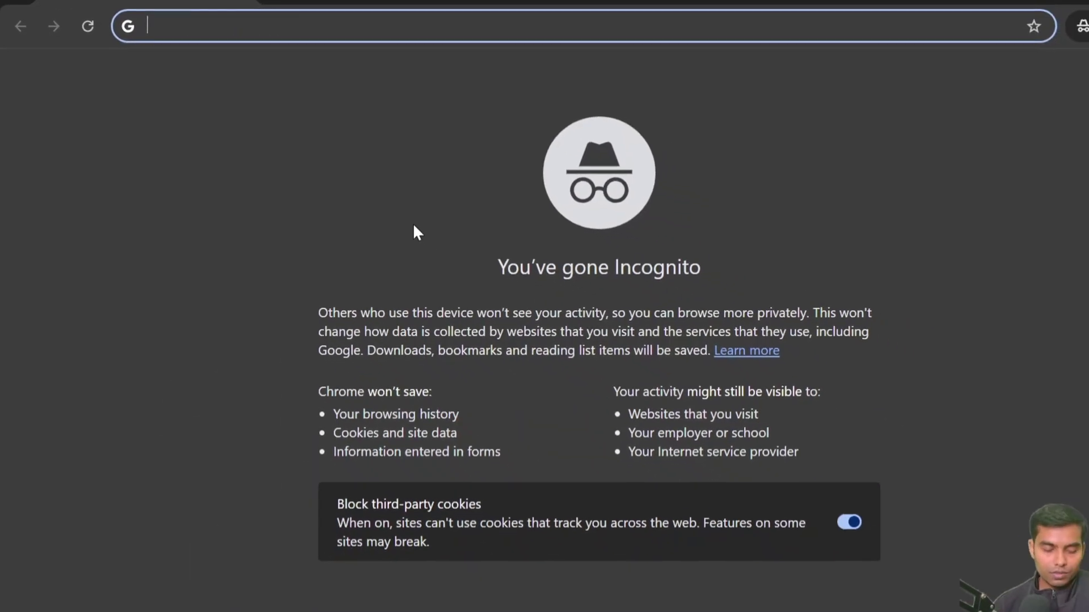
Switch to Chrome, open edutaxtuber.in and go to the site's Microsoft Office tutorials page.
type("ed")
left_click(180, 70)
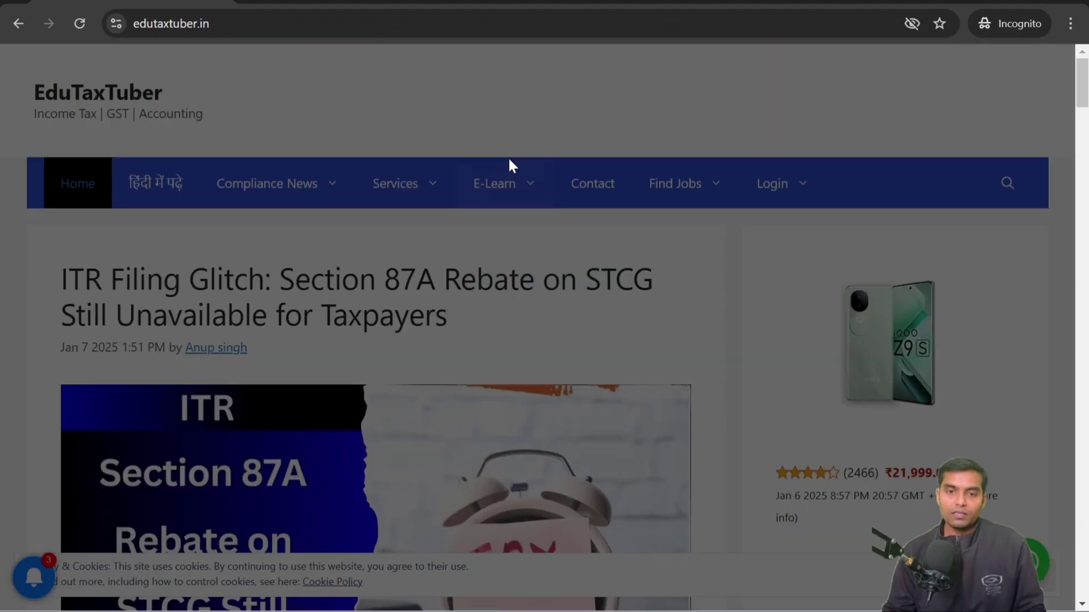
left_click(505, 262)
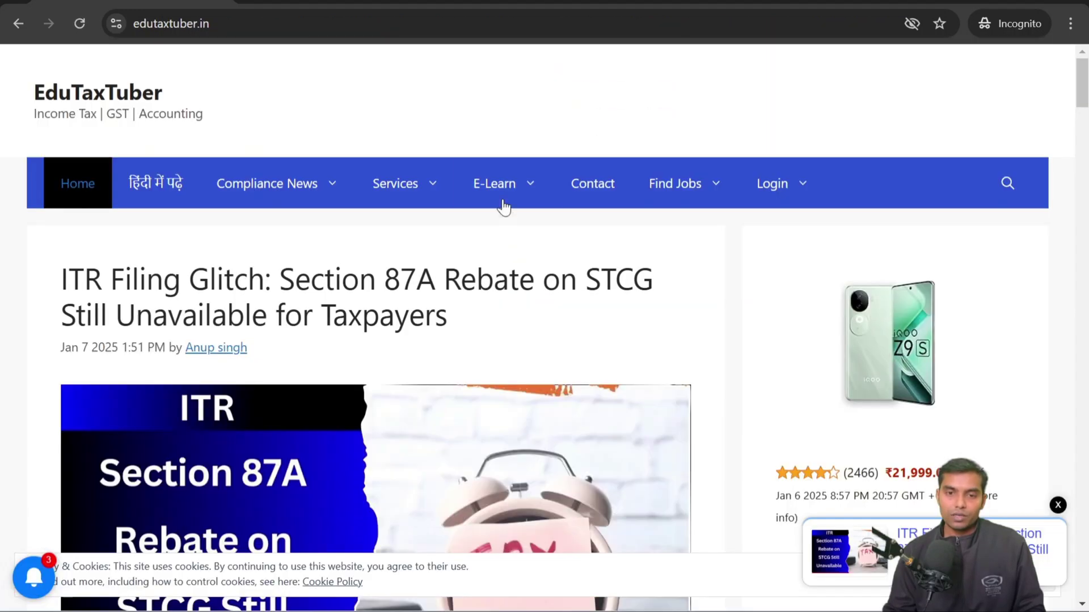
mouse_move(499, 187)
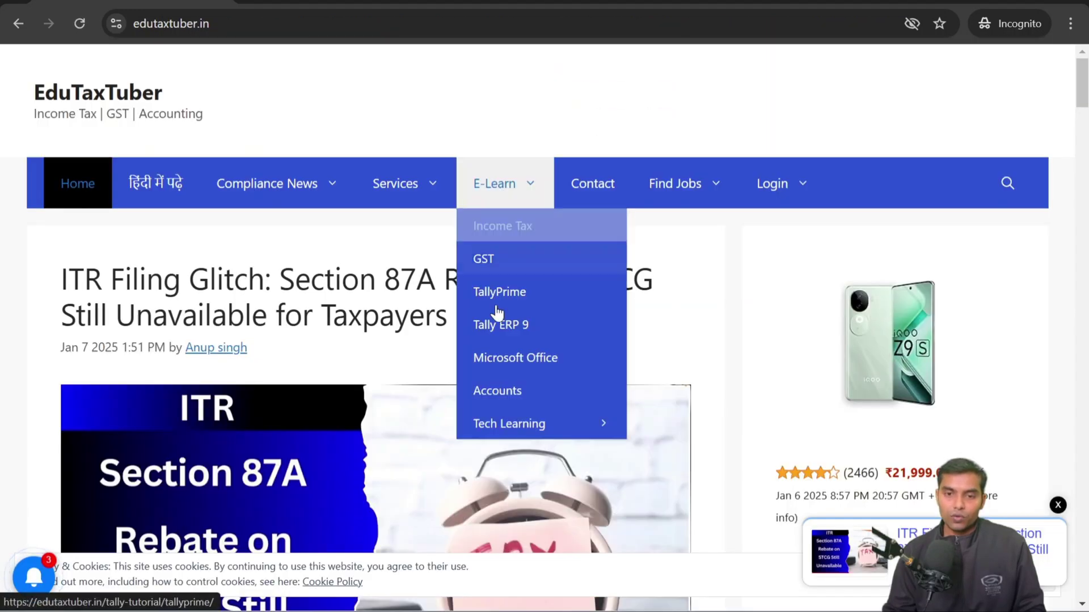
left_click(516, 358)
Look through the Microsoft Office tutorials page and its Practice Excel list of function exercises, collapsing the ad banner.
scroll(516, 364, "down", 10)
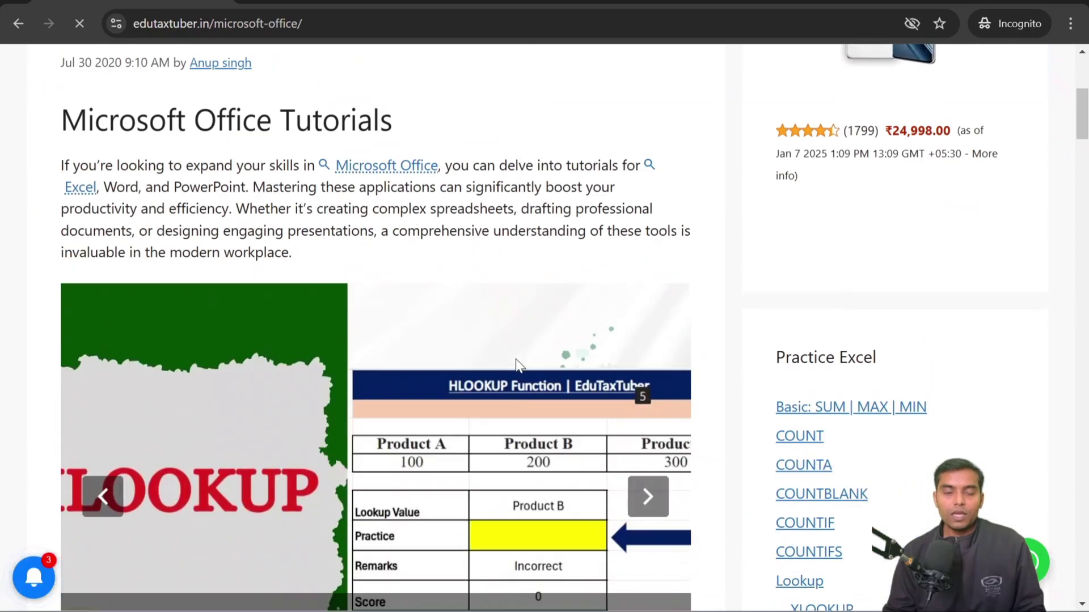
scroll(516, 364, "down", 2)
scroll(517, 364, "up", 4)
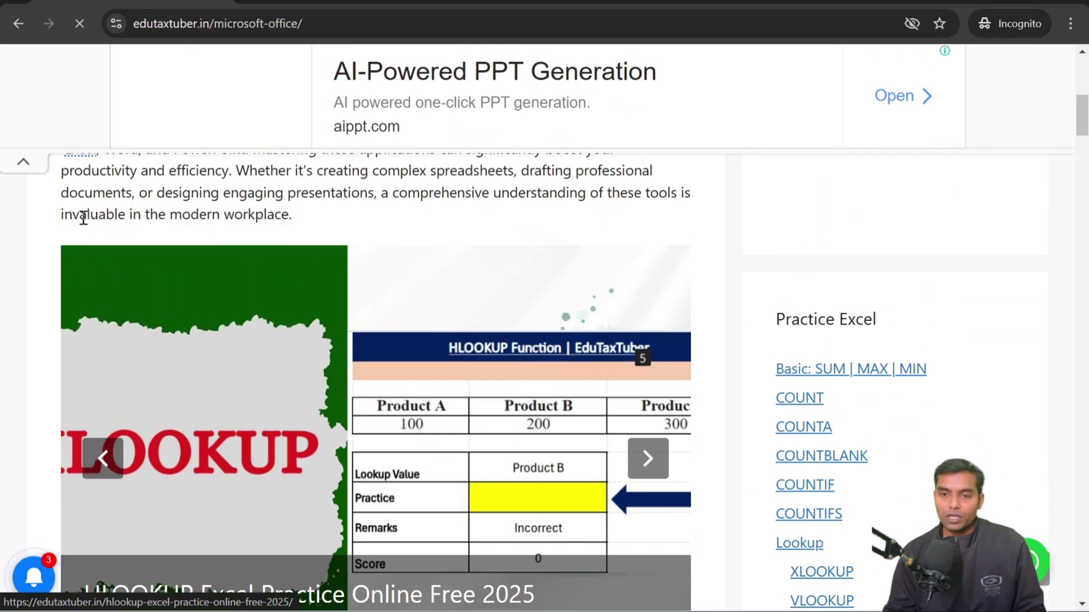
left_click(22, 164)
scroll(836, 401, "down", 10)
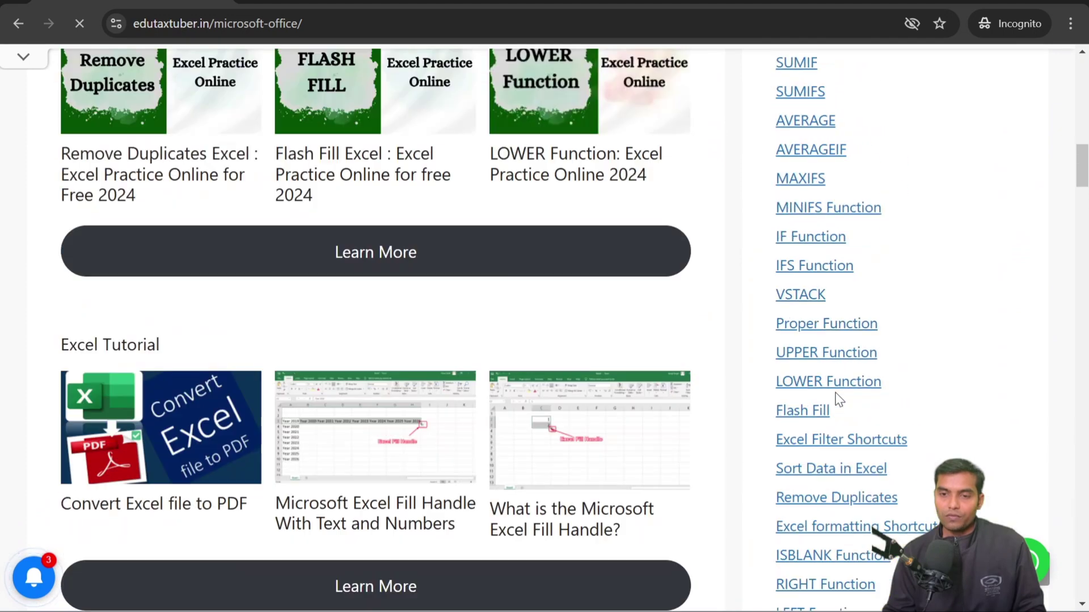
scroll(839, 400, "up", 3)
scroll(839, 400, "up", 5)
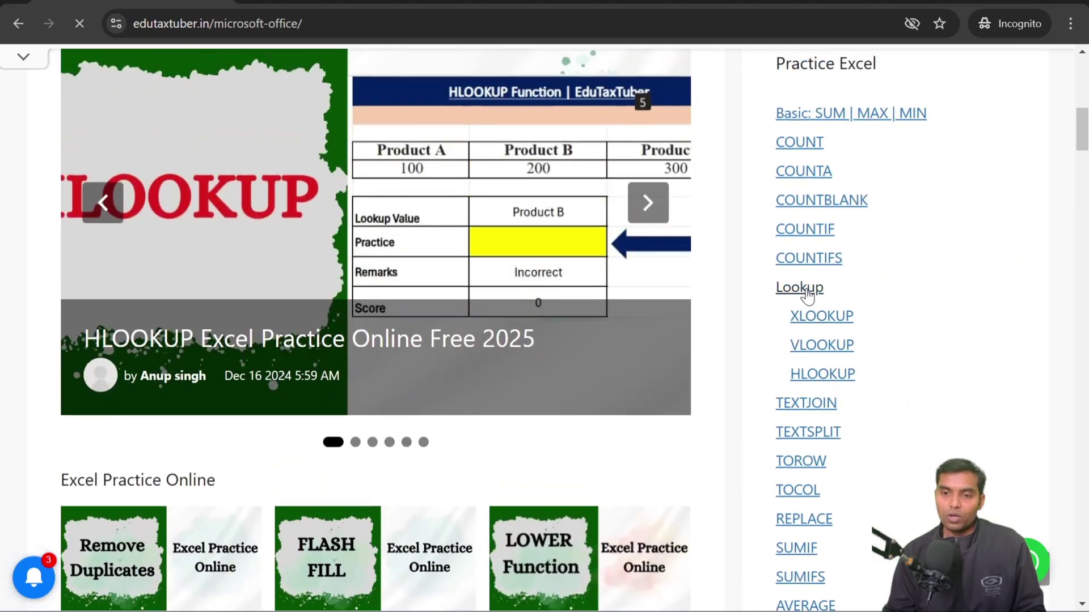
scroll(800, 369, "up", 2)
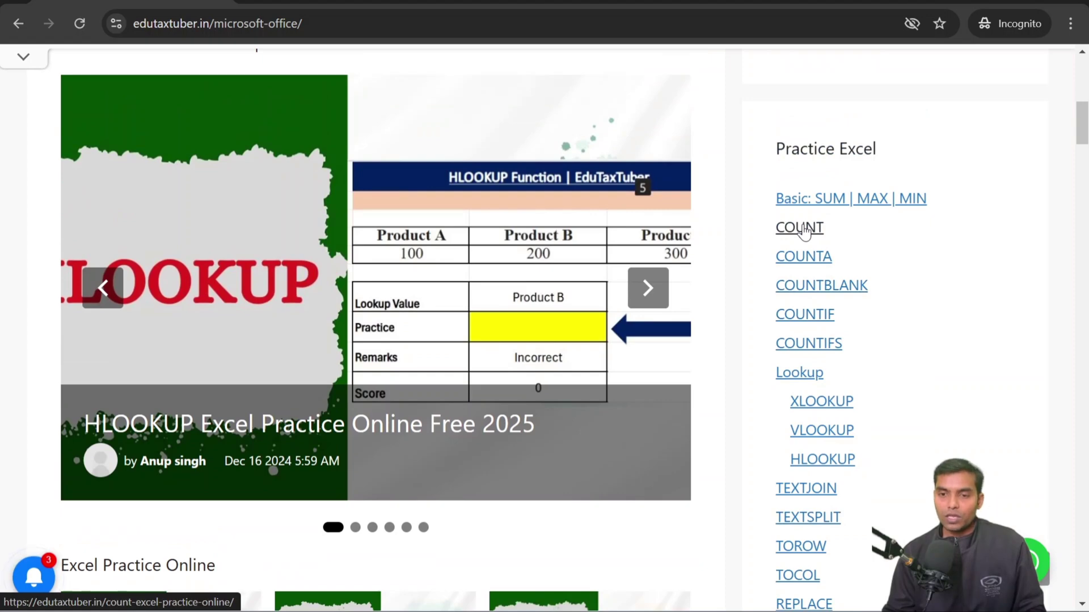
Open the COUNT exercise page and go to its COUNT Practice section, dismissing the ad and the subscription pop-up.
left_click(804, 230)
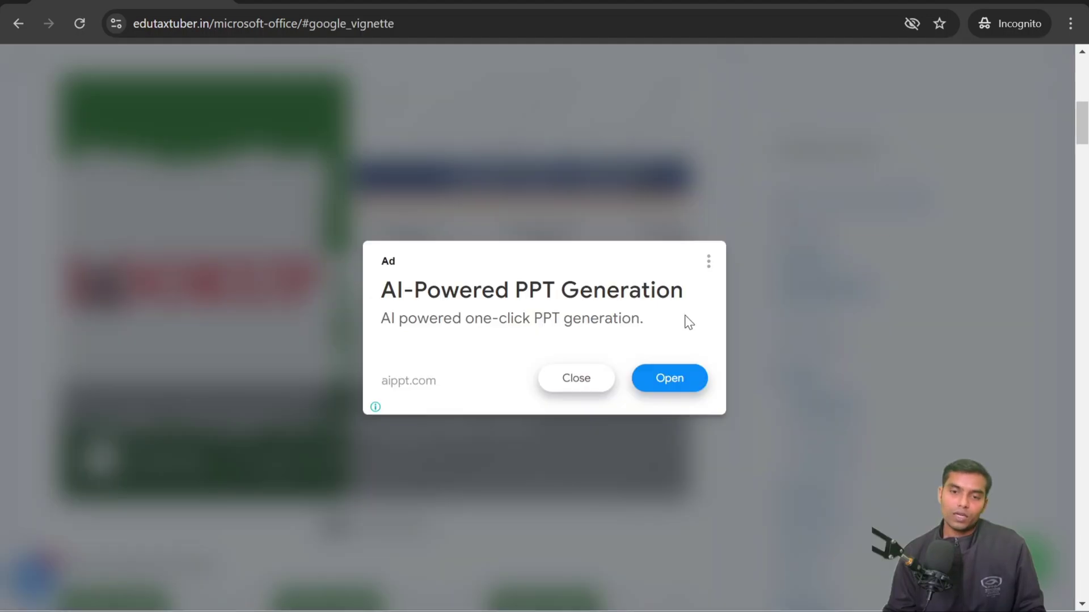
left_click(577, 379)
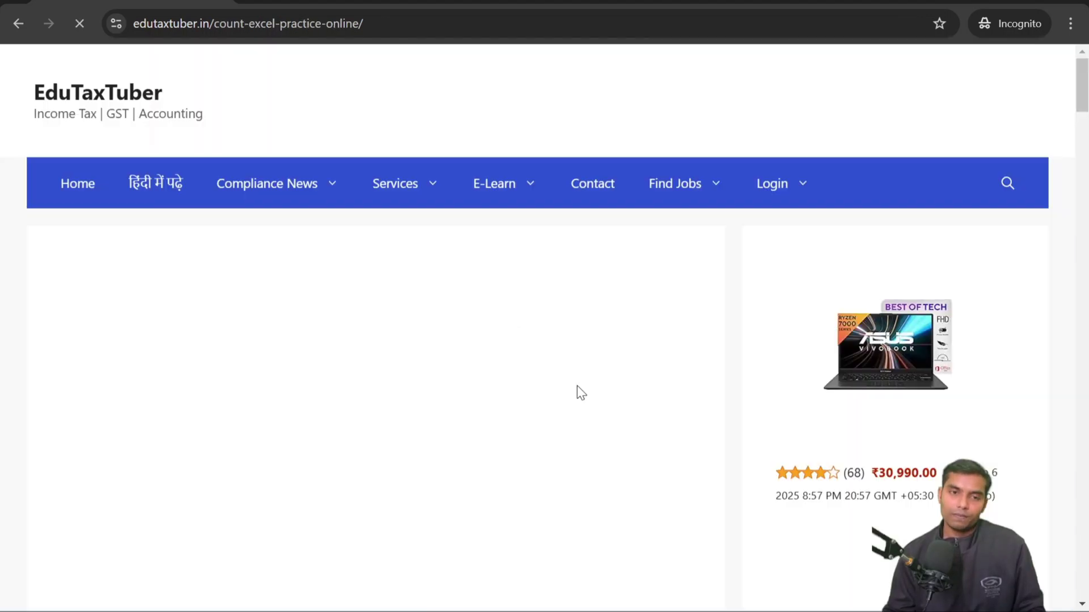
scroll(547, 387, "down", 10)
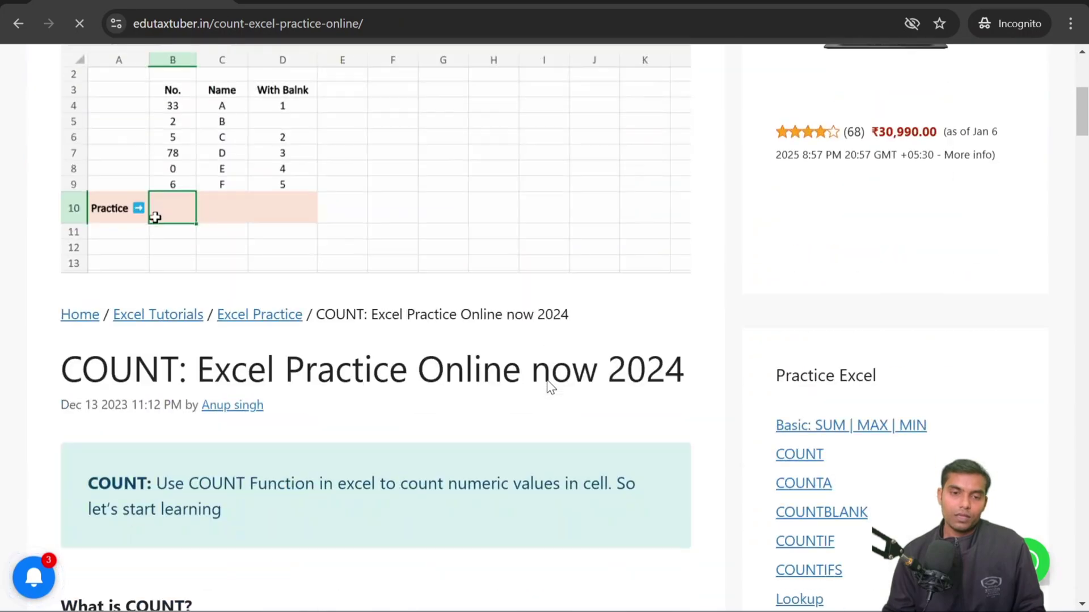
scroll(546, 380, "up", 2)
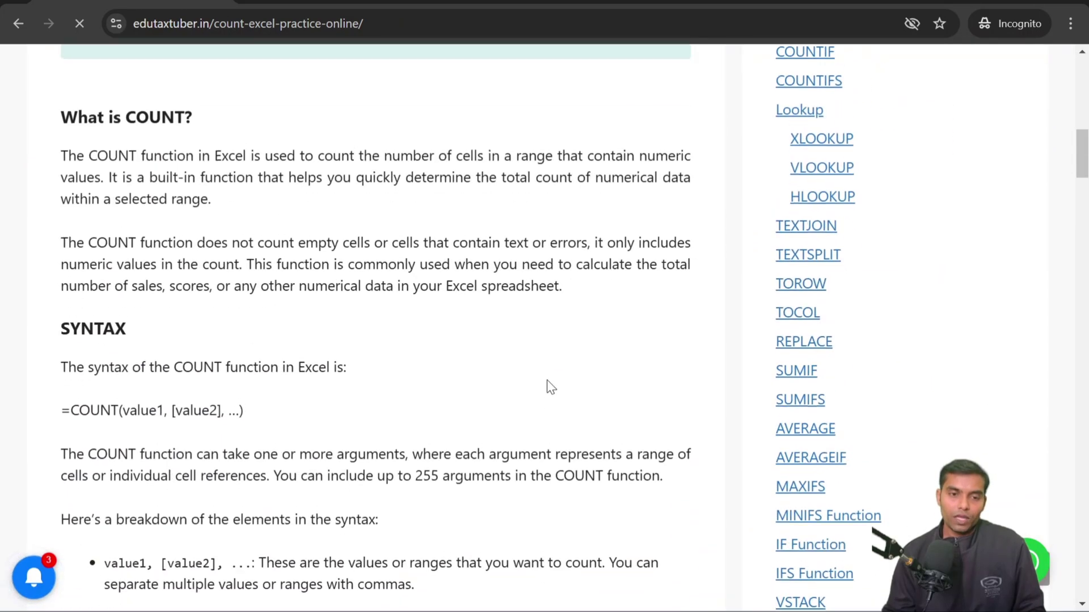
scroll(547, 380, "down", 6)
scroll(547, 380, "down", 15)
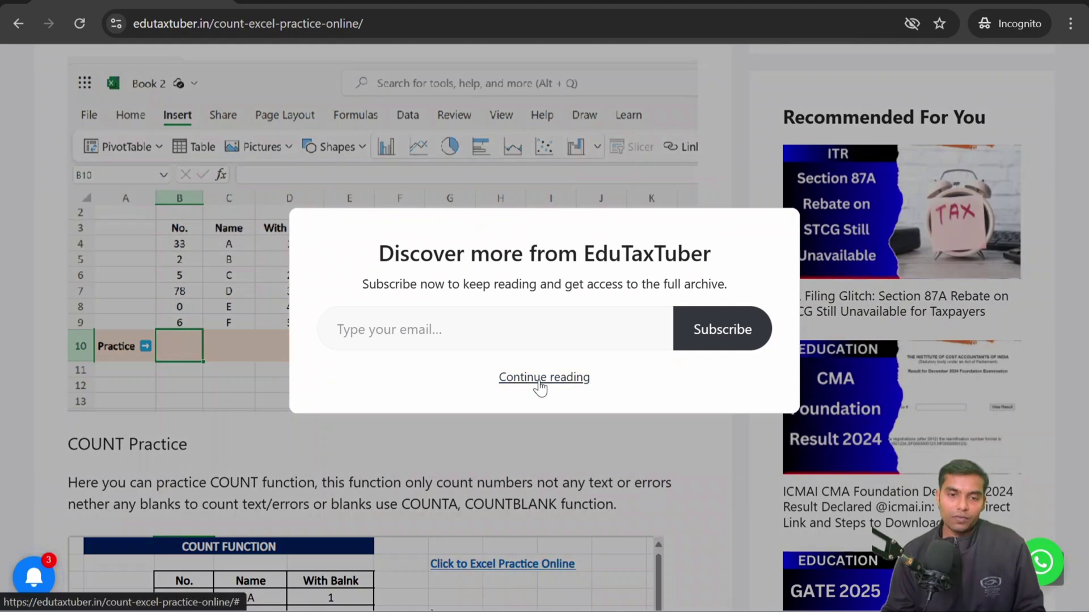
left_click(539, 383)
Enter a COUNT formula in the Practice cell of the No. column, selecting the number cells above it.
scroll(429, 391, "down", 4)
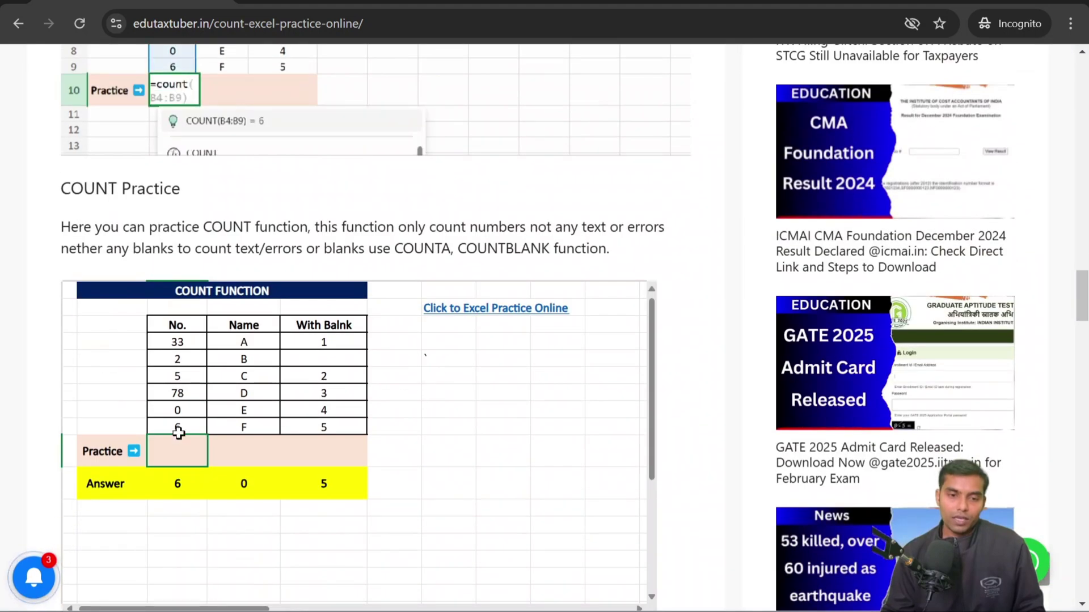
scroll(187, 438, "down", 3)
scroll(297, 410, "up", 3)
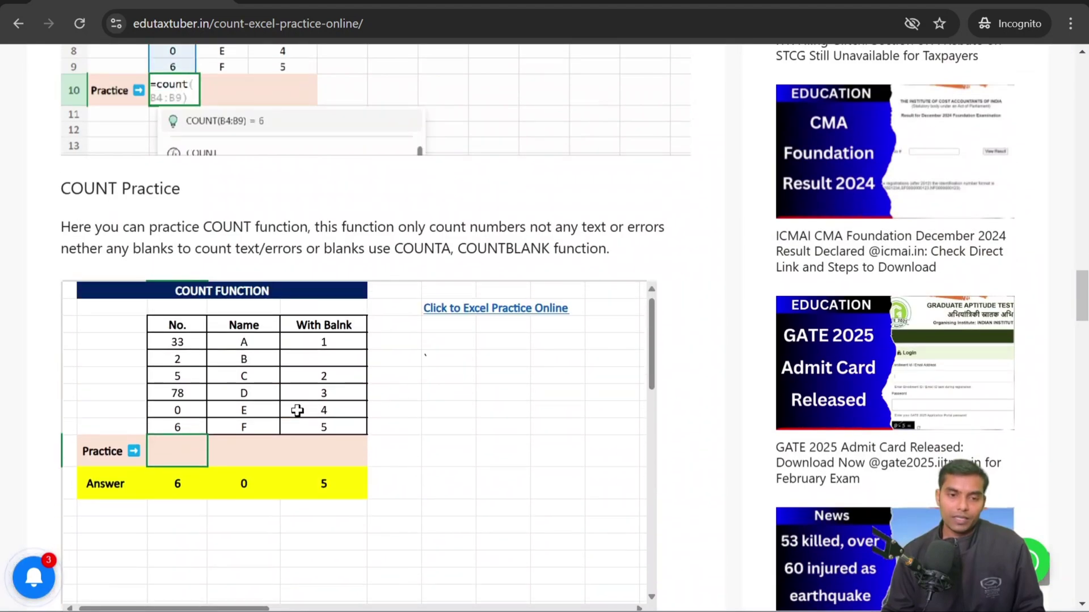
left_click(164, 451)
type("=co")
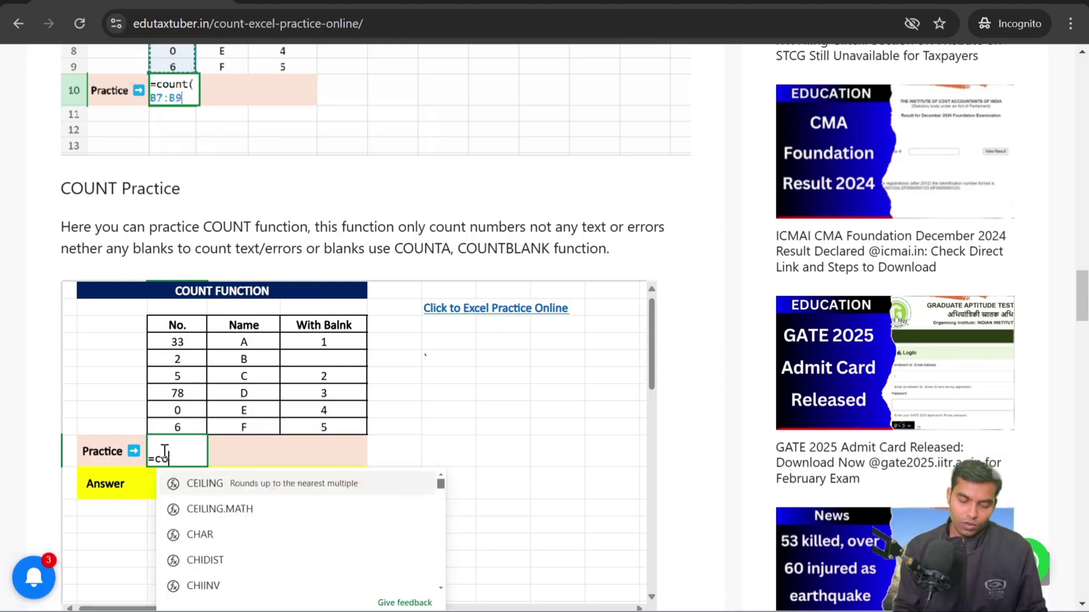
key("Up")
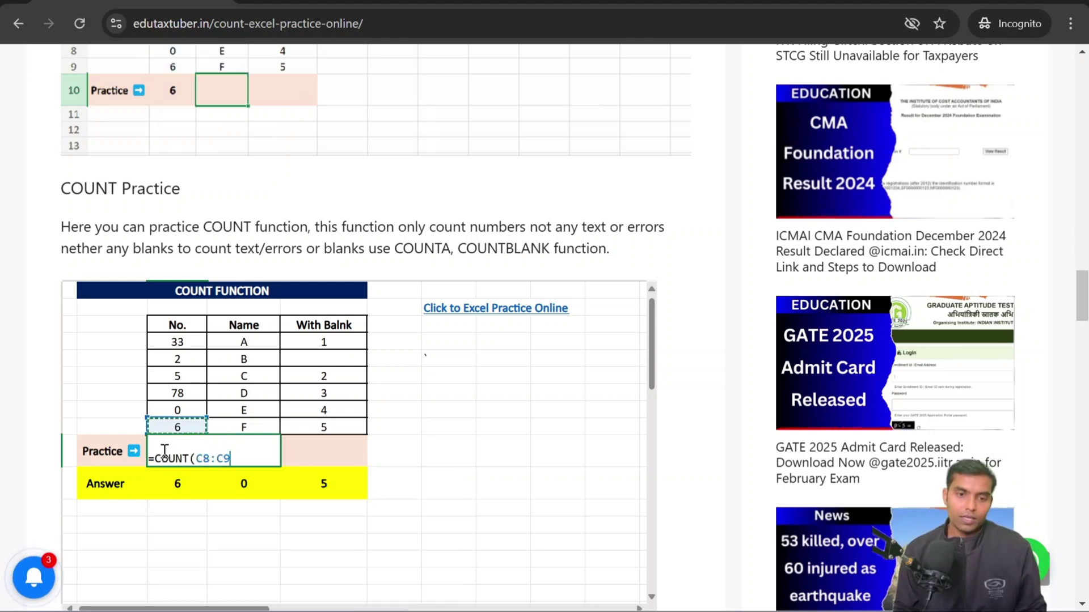